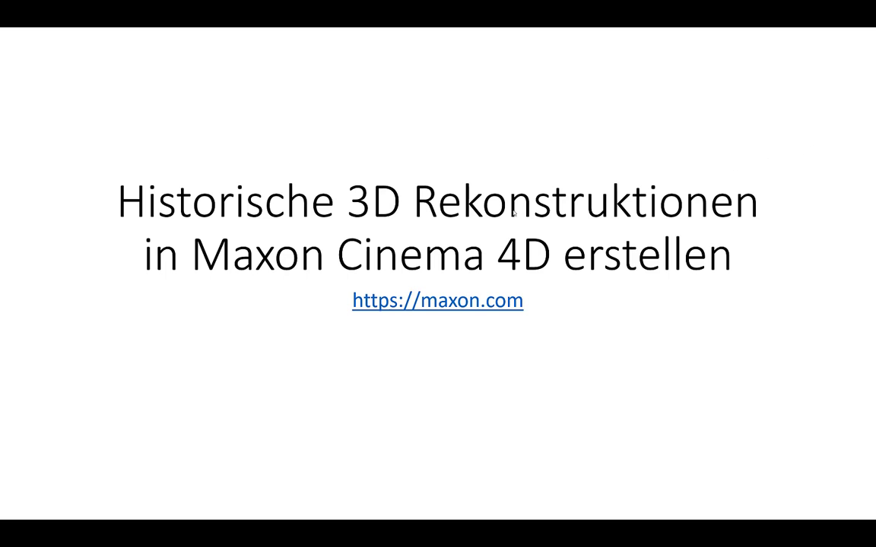
# Advance from the title slide to the 'Empfehlungen' slide with its bullet points
pyautogui.click(464, 191)
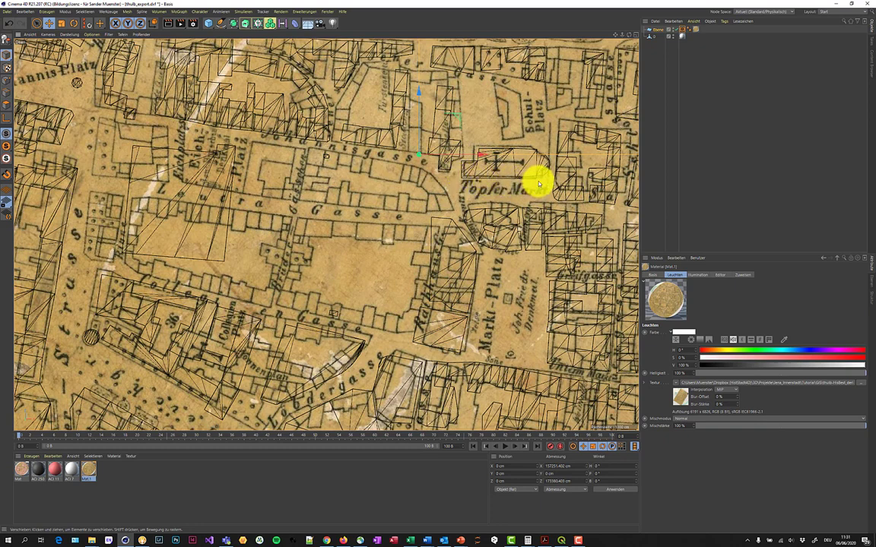
pyautogui.scroll(2, 530, 144)
pyautogui.scroll(2, 532, 145)
pyautogui.scroll(2, 532, 145)
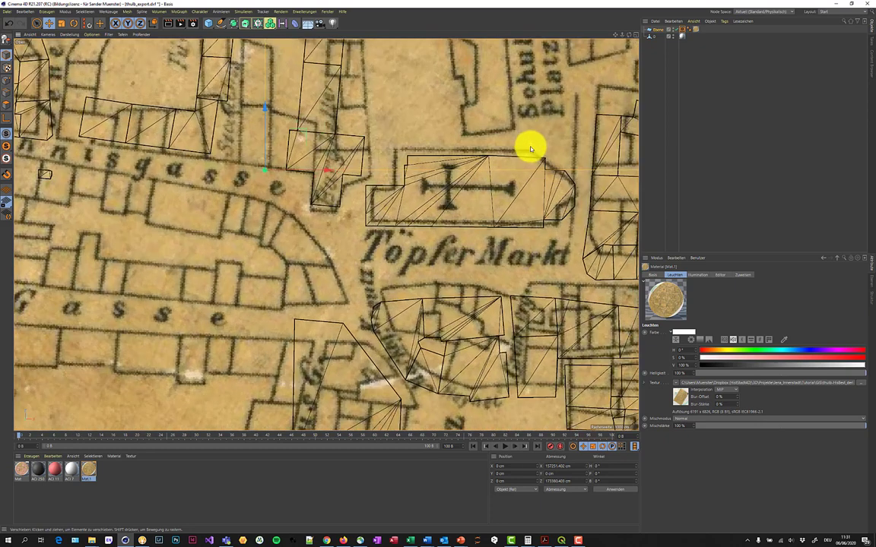
pyautogui.scroll(2, 528, 144)
pyautogui.scroll(1, 527, 146)
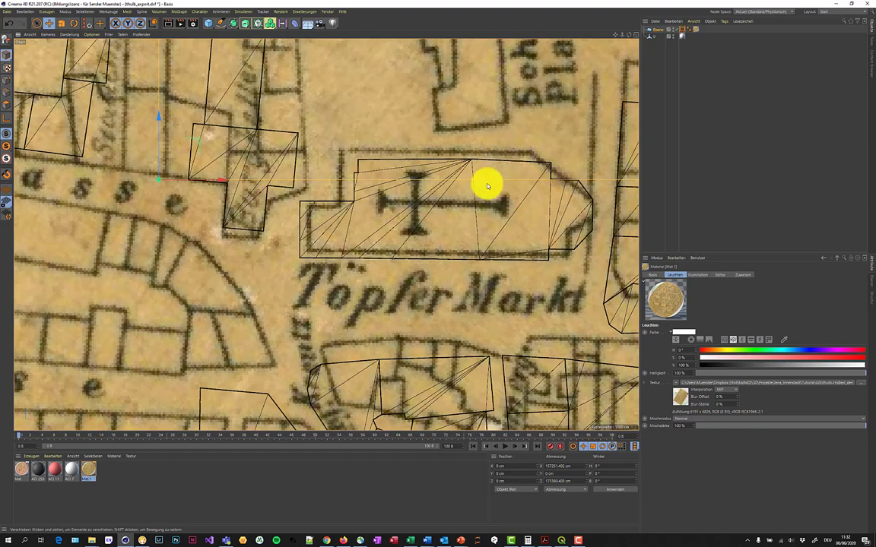
pyautogui.scroll(-3, 485, 185)
pyautogui.scroll(-2, 479, 184)
pyautogui.scroll(-2, 475, 180)
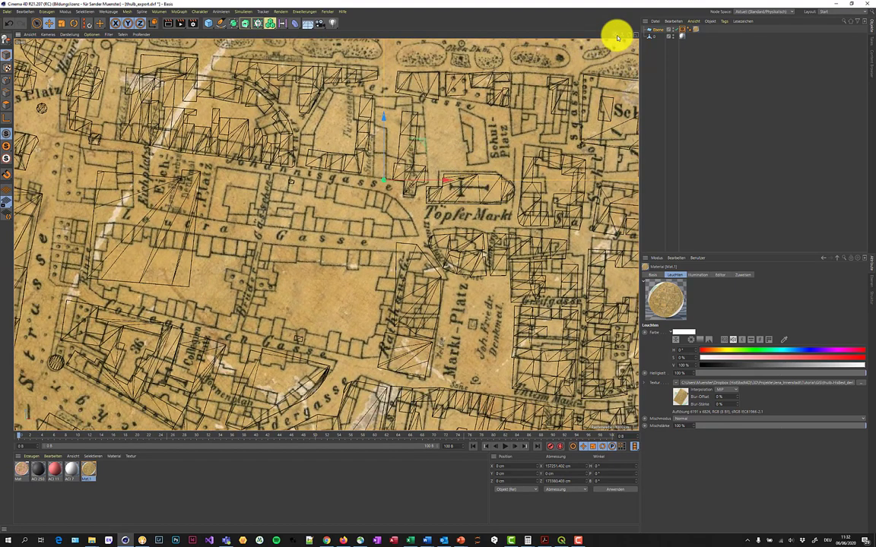
# Zoom the top viewport in on the untraced block between Eichplatz and Johannisgasse
pyautogui.scroll(2, 441, 267)
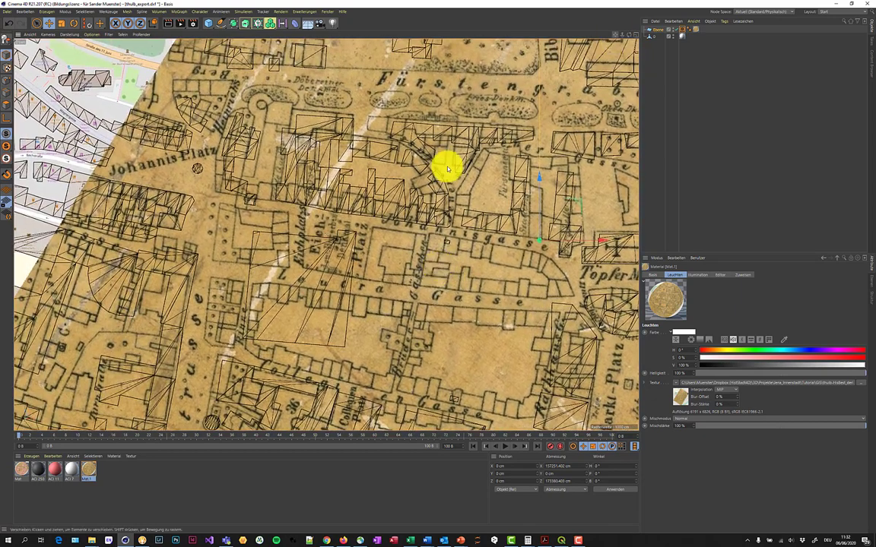
pyautogui.scroll(2, 381, 244)
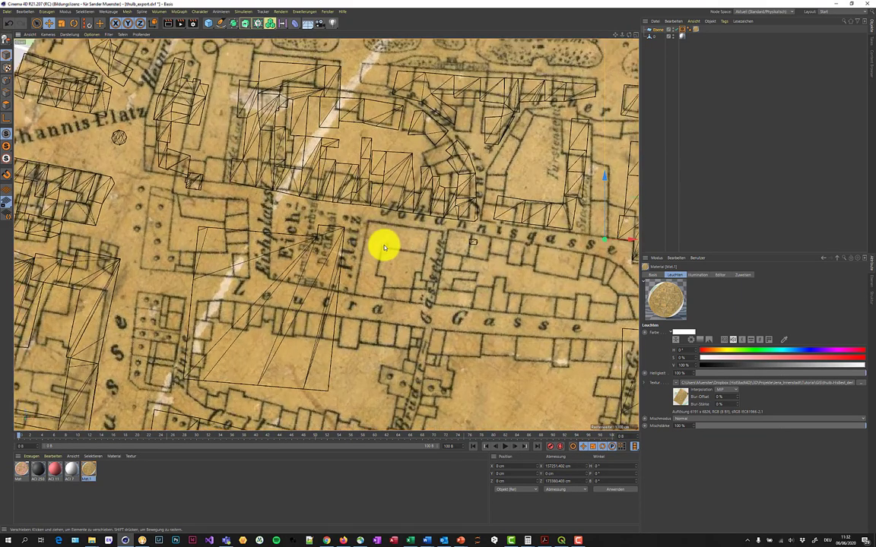
pyautogui.scroll(2, 384, 248)
pyautogui.scroll(1, 384, 248)
pyautogui.scroll(1, 389, 250)
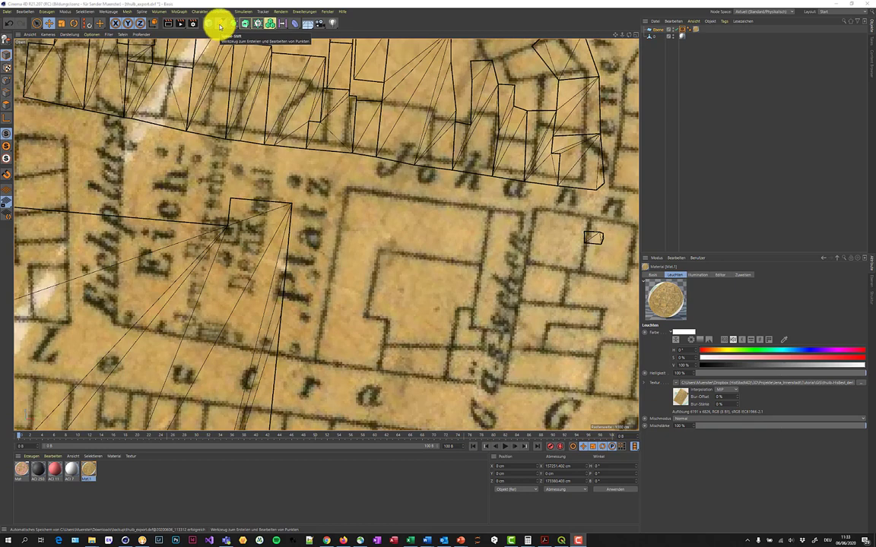
# Draw the building outline with the Spline Pen, placing points at its corners on the map
pyautogui.click(219, 24)
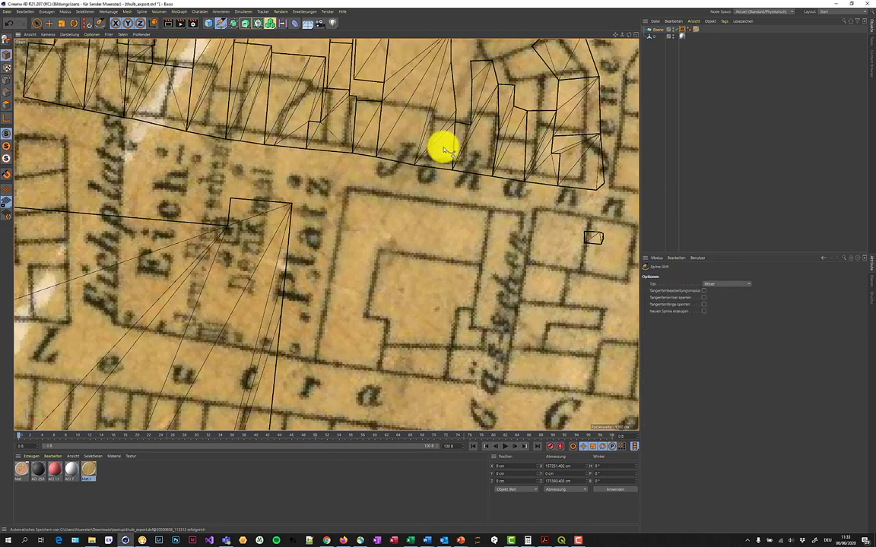
pyautogui.click(491, 211)
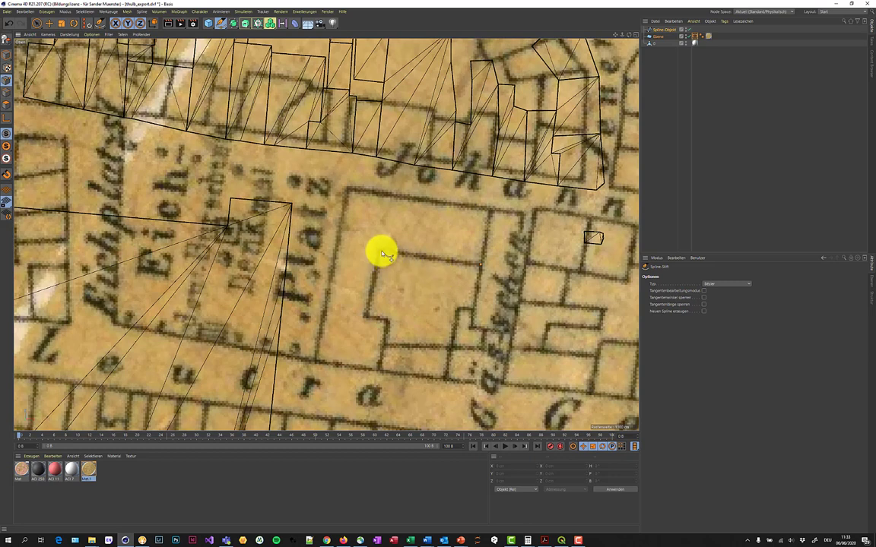
pyautogui.click(366, 316)
pyautogui.click(388, 321)
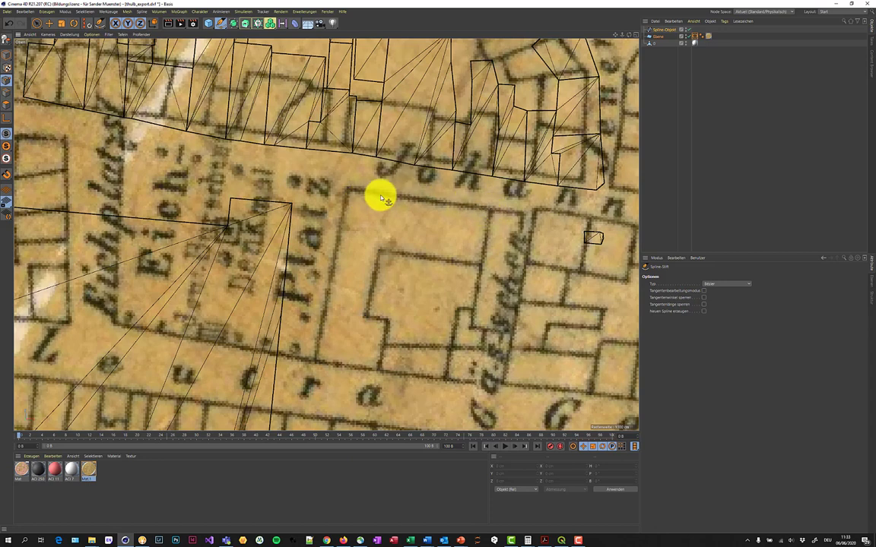
pyautogui.click(340, 212)
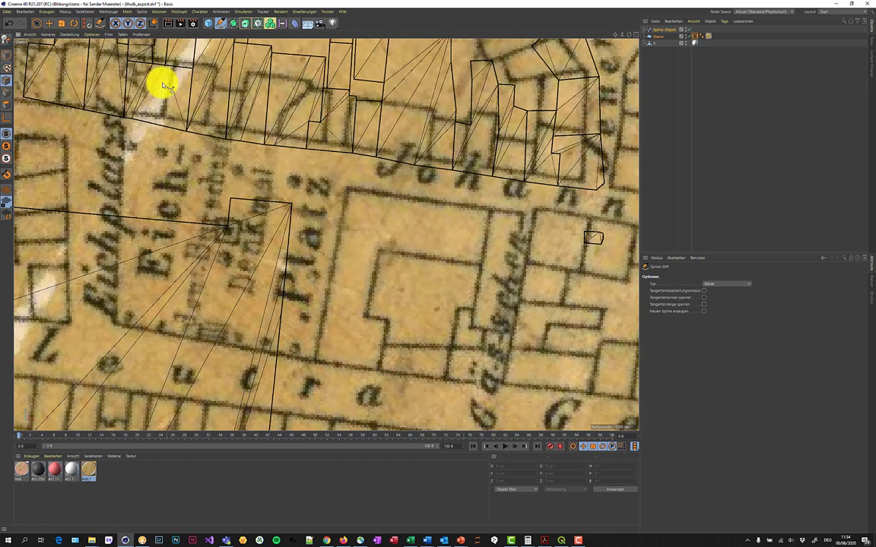
# Add an Extrudieren generator from Erstellen > Generator and select the traced Spline-Objekt
pyautogui.click(47, 12)
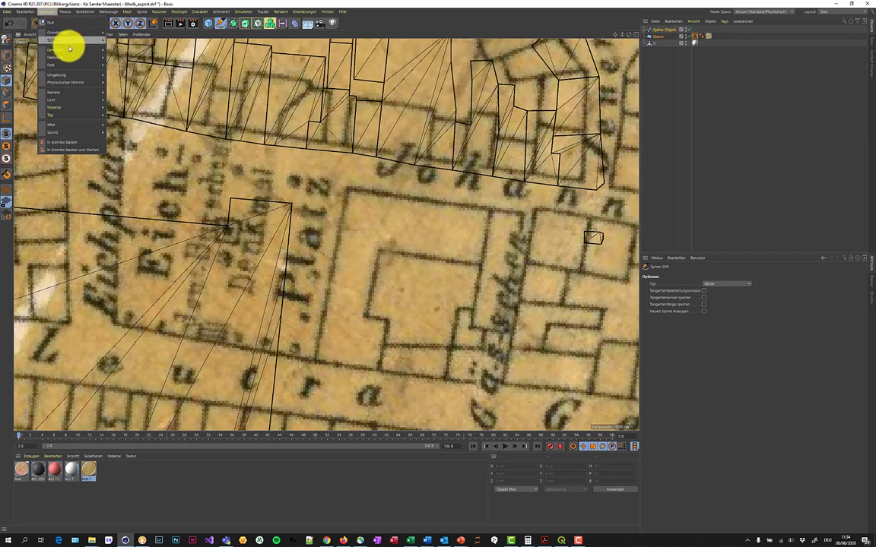
pyautogui.moveTo(57, 49)
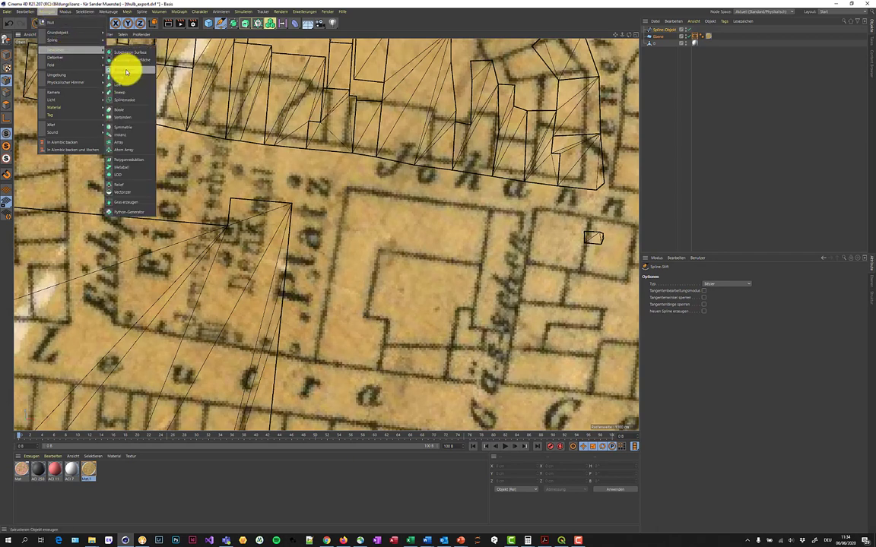
pyautogui.click(126, 71)
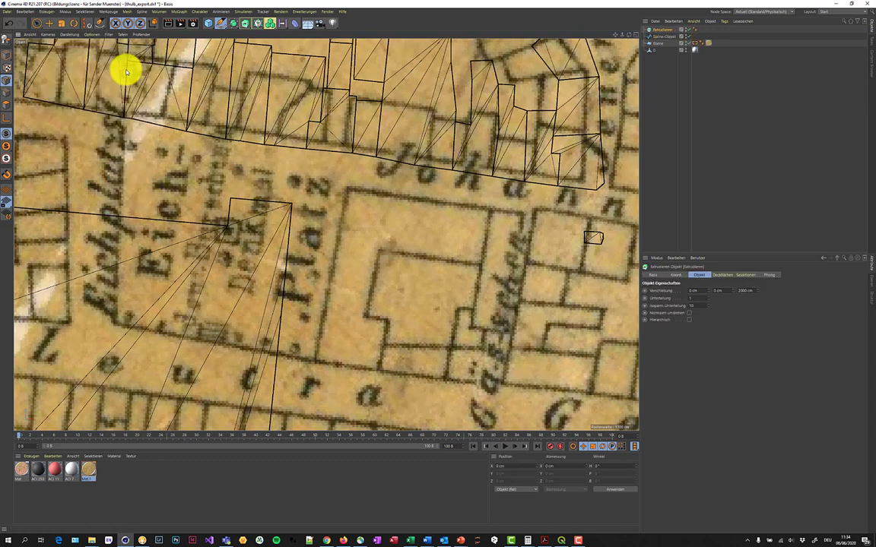
pyautogui.click(669, 41)
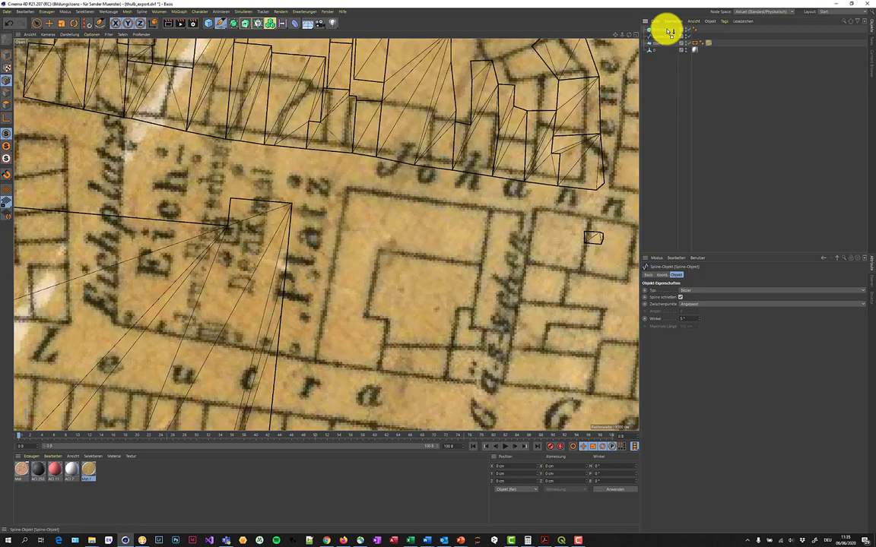
# Make the Spline-Objekt a child of Extrudieren in the Object Manager
pyautogui.moveTo(670, 32); pyautogui.dragTo(668, 34)
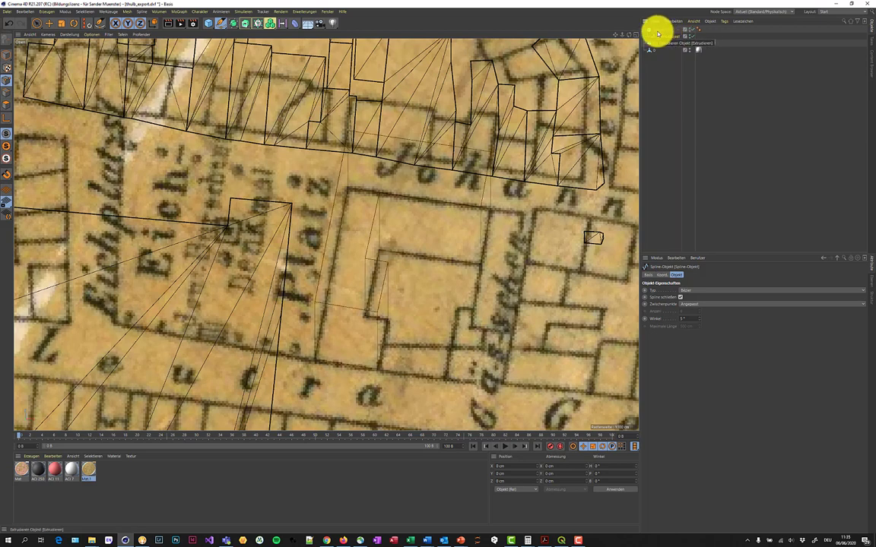
pyautogui.click(656, 36)
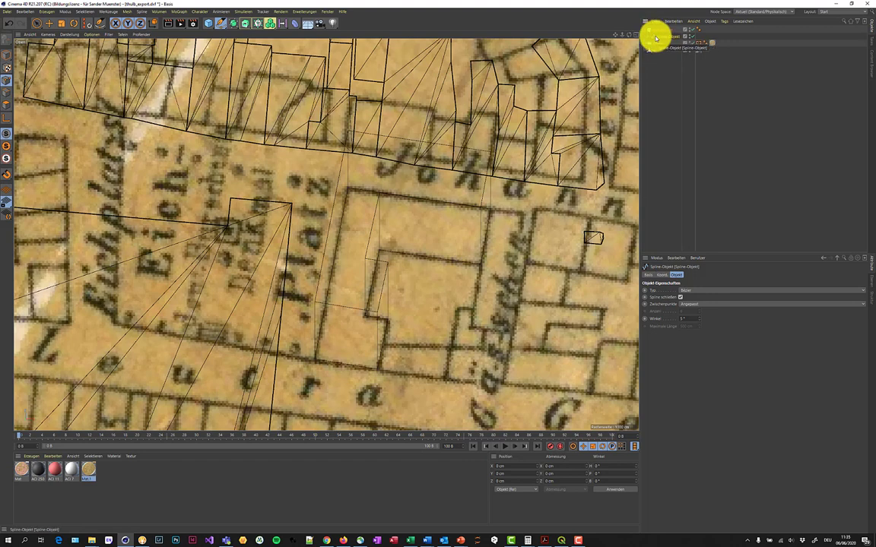
pyautogui.moveTo(656, 38); pyautogui.dragTo(668, 40)
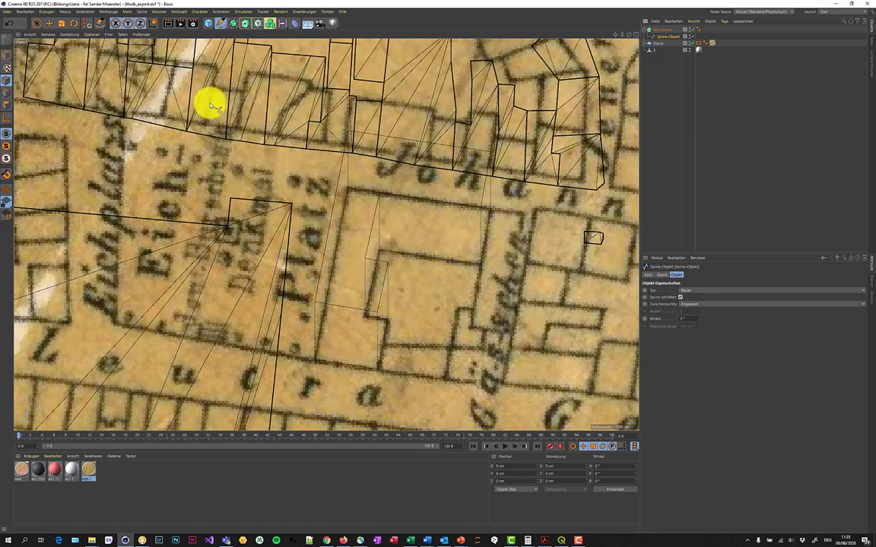
# Switch the viewport to the perspective view
pyautogui.click(123, 35)
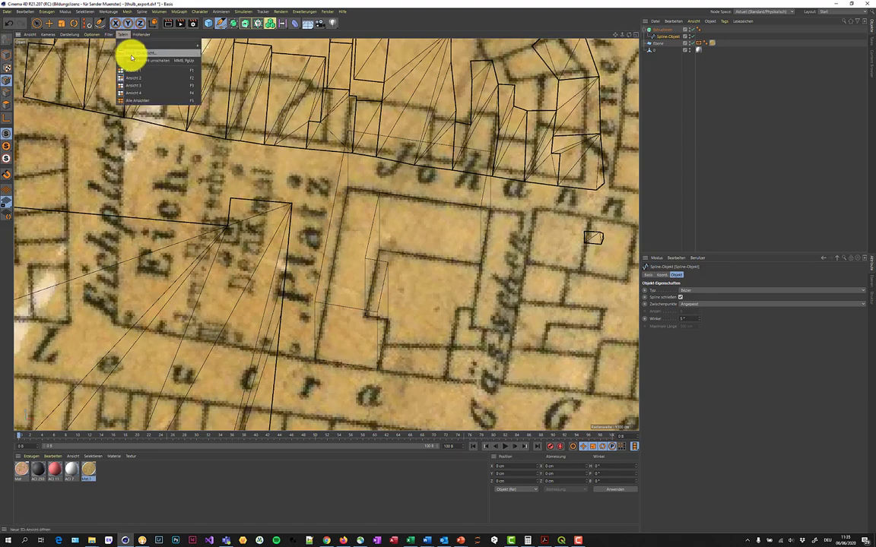
pyautogui.click(134, 73)
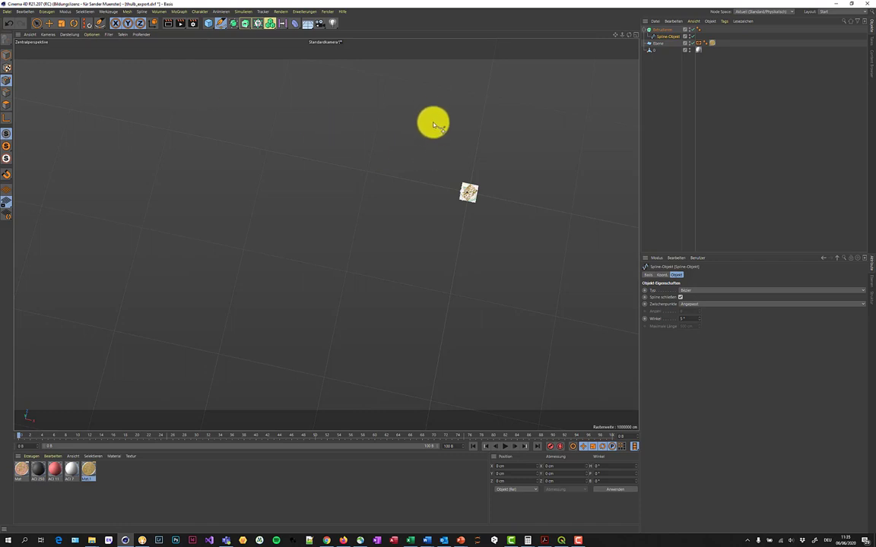
pyautogui.scroll(3, 465, 181)
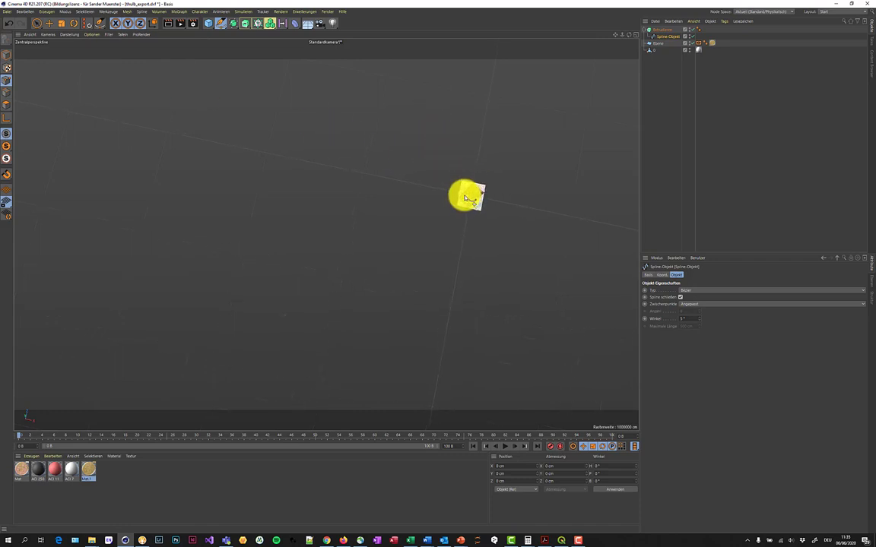
# Frame the whole city map, then zoom in on the grey building footprint
pyautogui.click(27, 34)
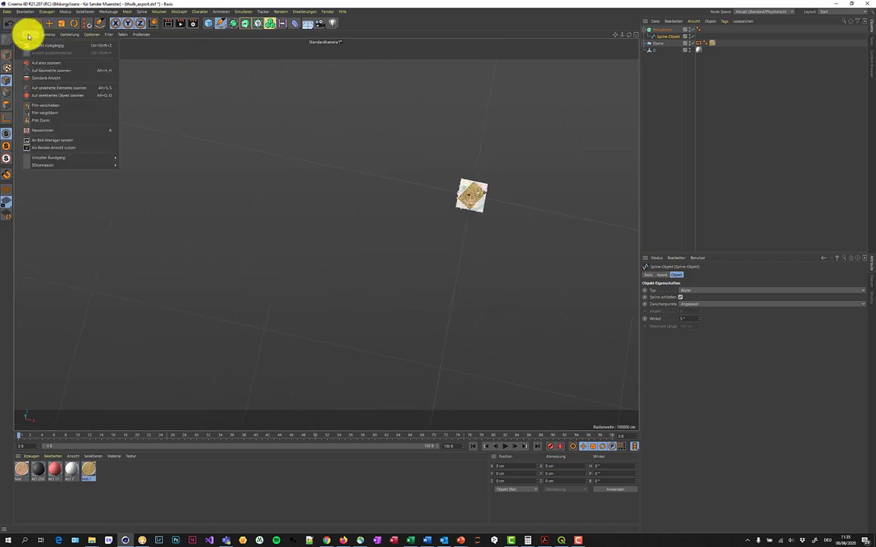
pyautogui.click(51, 71)
pyautogui.scroll(1, 319, 205)
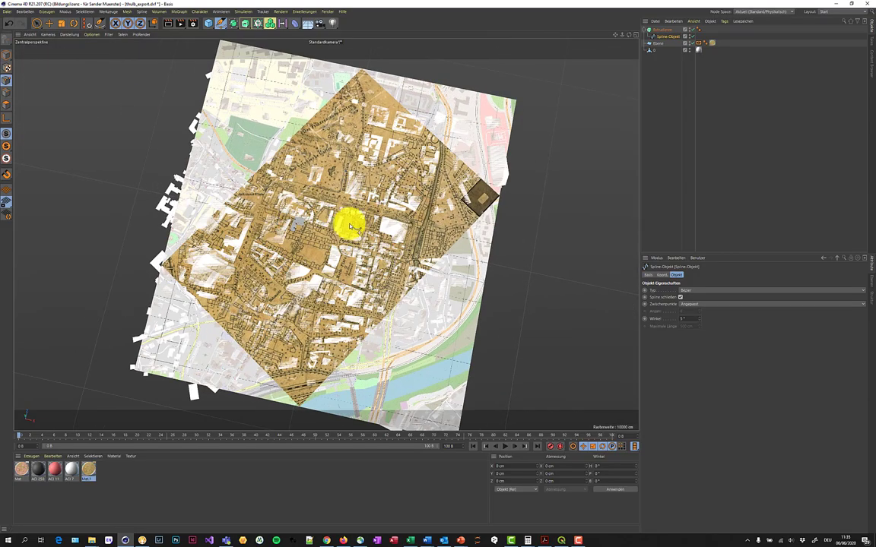
pyautogui.scroll(1, 304, 232)
pyautogui.scroll(1, 304, 232)
pyautogui.scroll(1, 303, 228)
pyautogui.scroll(1, 301, 195)
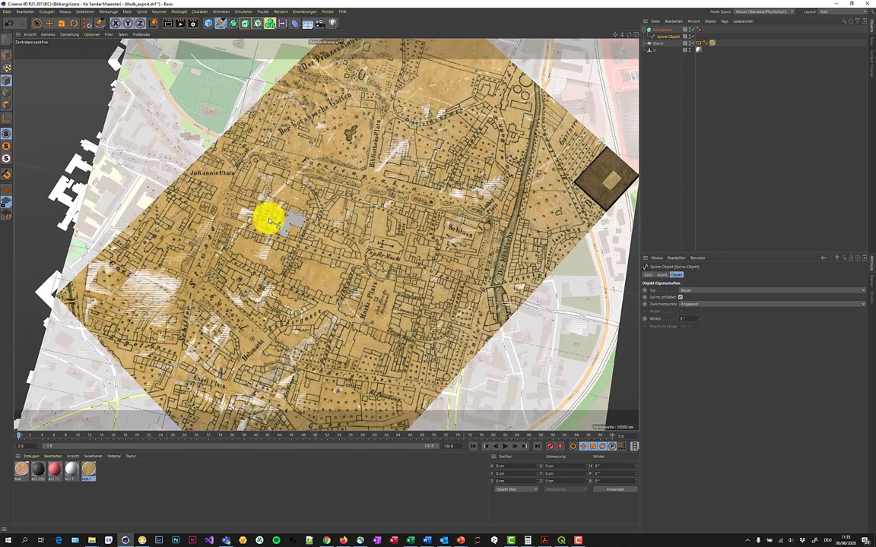
pyautogui.scroll(1, 268, 216)
pyautogui.scroll(1, 292, 221)
pyautogui.scroll(1, 293, 221)
pyautogui.scroll(1, 293, 222)
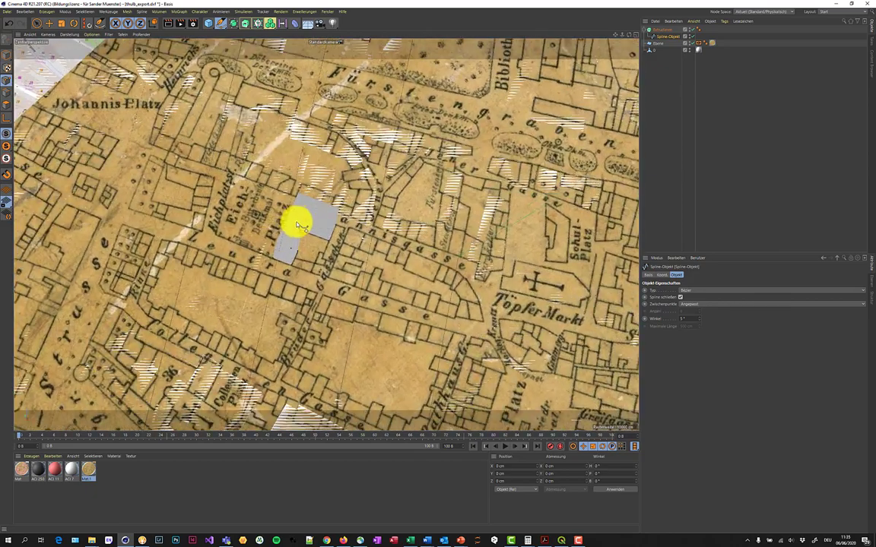
pyautogui.scroll(1, 303, 225)
pyautogui.scroll(1, 301, 223)
pyautogui.scroll(1, 300, 224)
pyautogui.scroll(1, 304, 226)
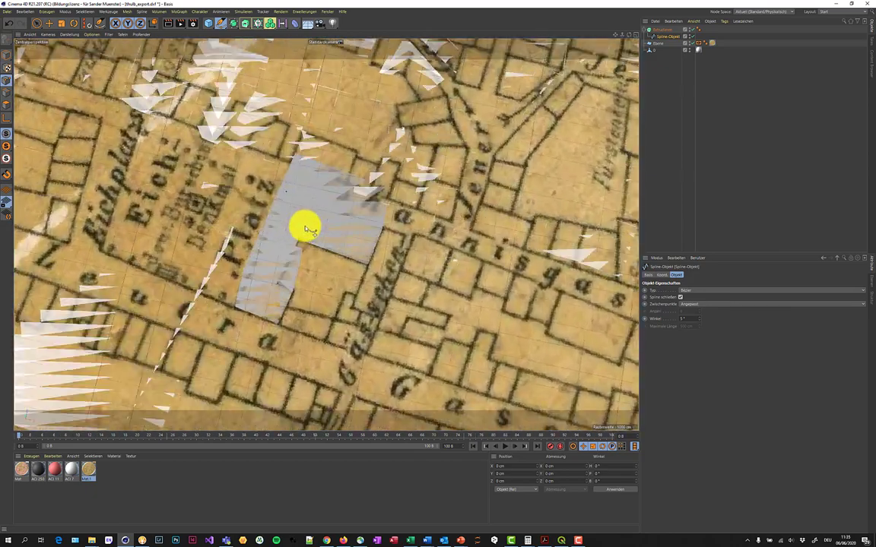
pyautogui.scroll(1, 306, 228)
pyautogui.scroll(1, 308, 228)
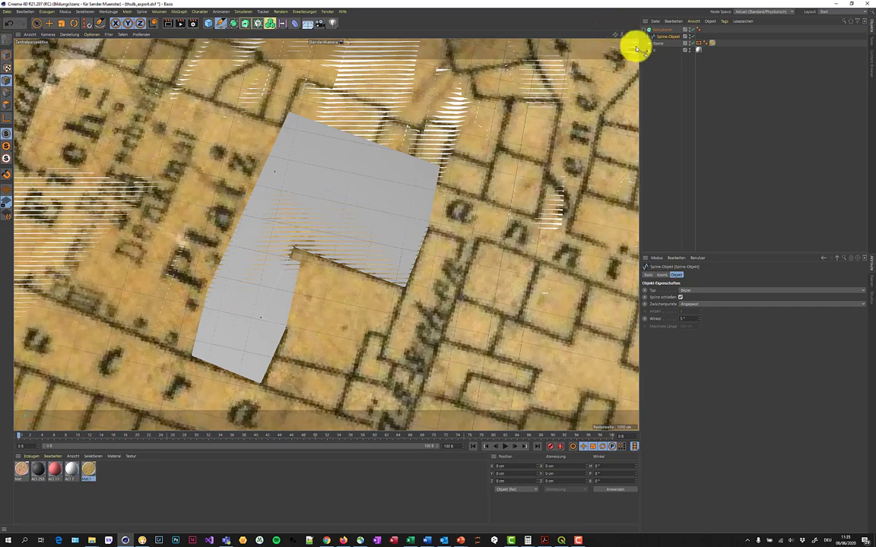
# Orbit the camera into a tilted view across the map and building footprint
pyautogui.moveTo(628, 35); pyautogui.dragTo(438, 267)
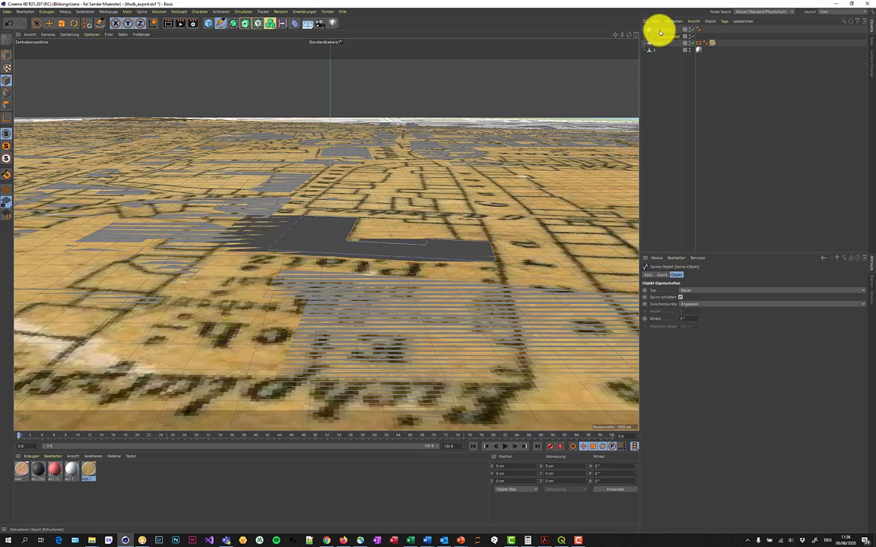
# Set the Extrudieren object's middle Verschiebung value to 2000 cm
pyautogui.click(660, 32)
pyautogui.write('2000')
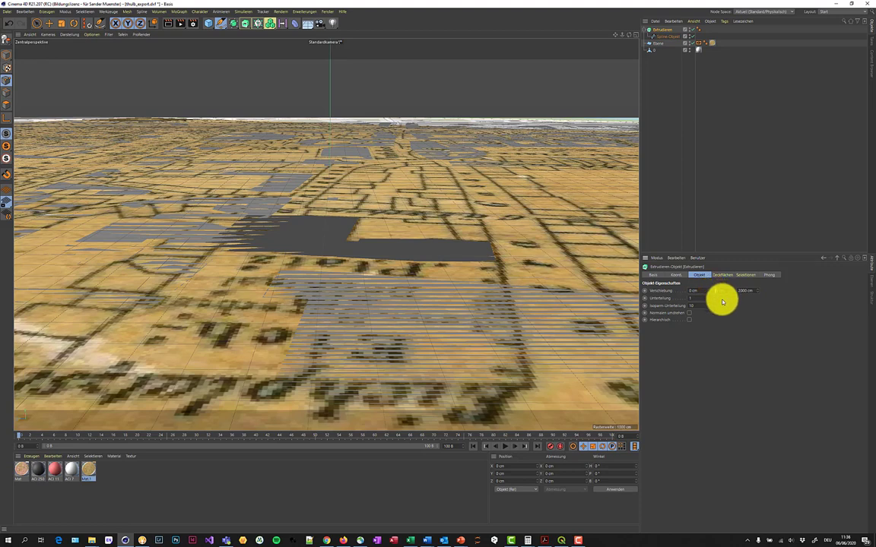
pyautogui.press('Return')
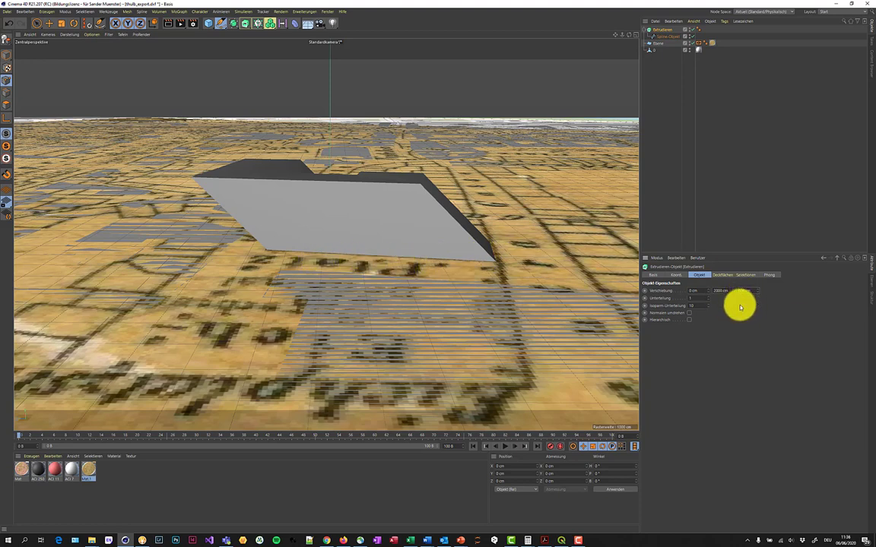
# Set the third Verschiebung field to 0 cm so the block stands upright, then bring up the img folder
pyautogui.moveTo(740, 308); pyautogui.dragTo(738, 303)
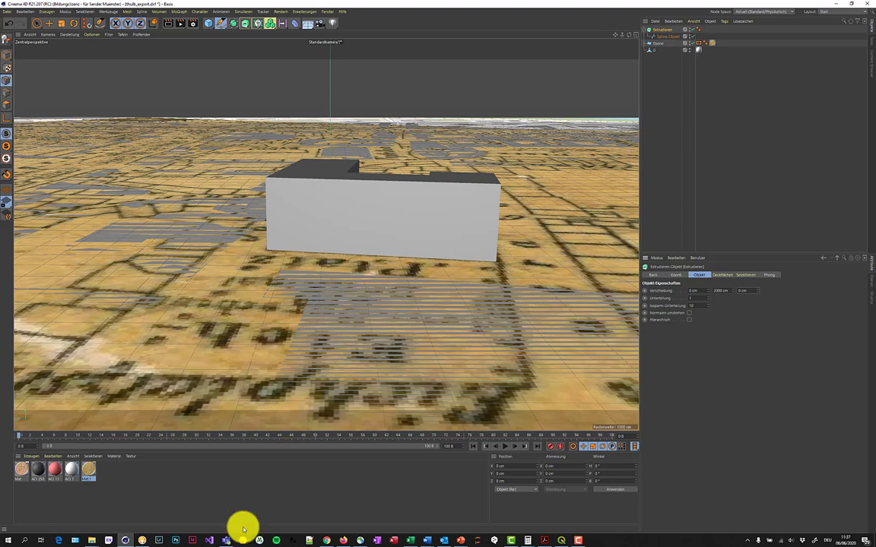
pyautogui.moveTo(92, 540)
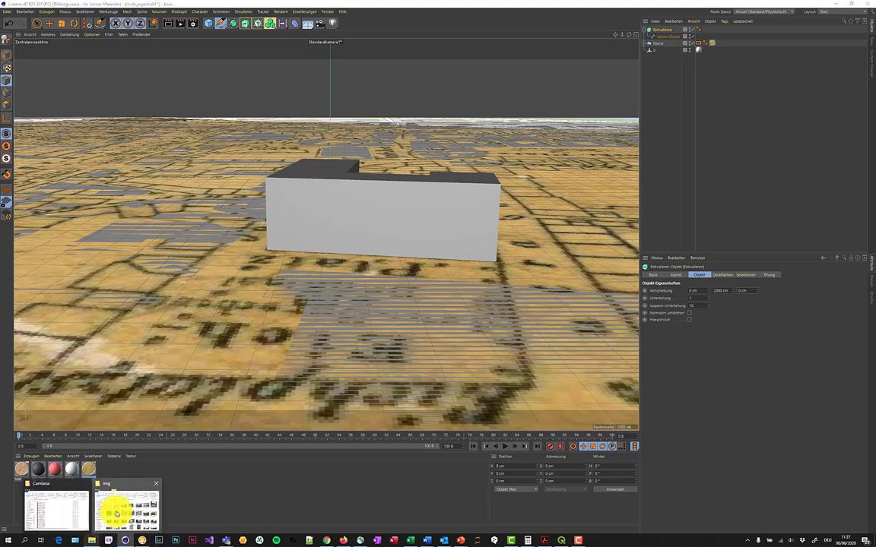
pyautogui.click(118, 486)
pyautogui.moveTo(489, 375); pyautogui.dragTo(525, 379)
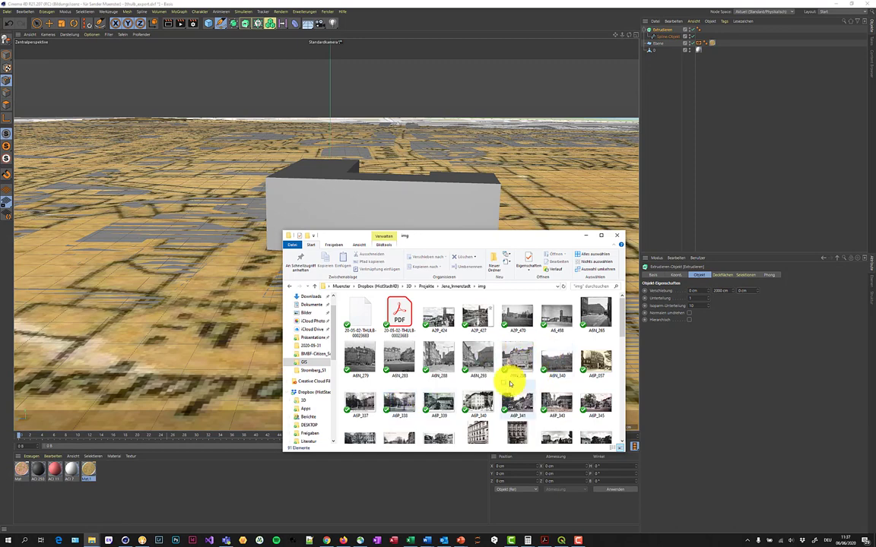
# Find the facade photo A6P_1556 in the img folder and open it in Photo Viewer
pyautogui.scroll(-1, 525, 378)
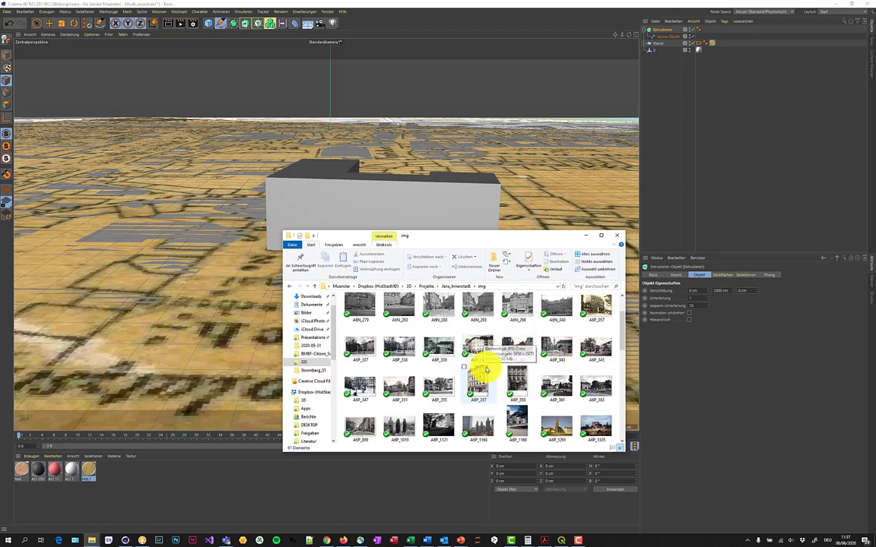
pyautogui.scroll(-2, 433, 395)
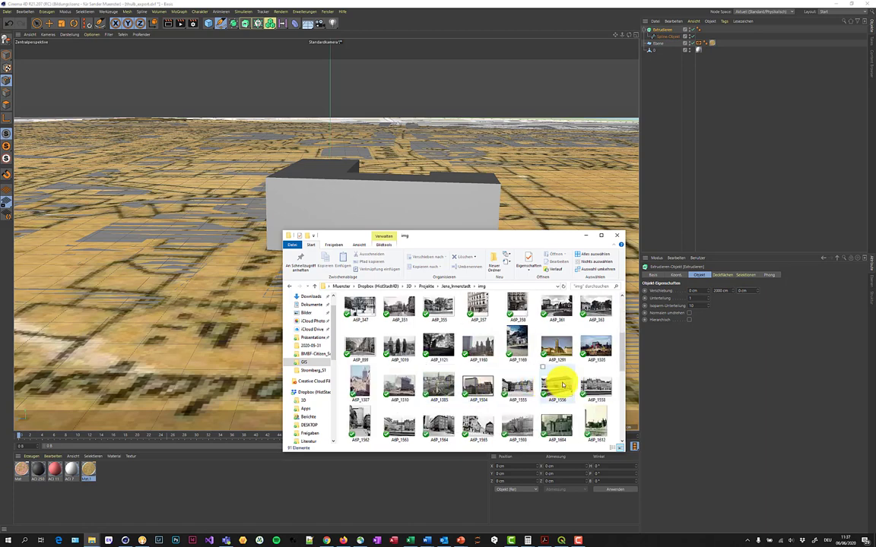
pyautogui.moveTo(557, 386)
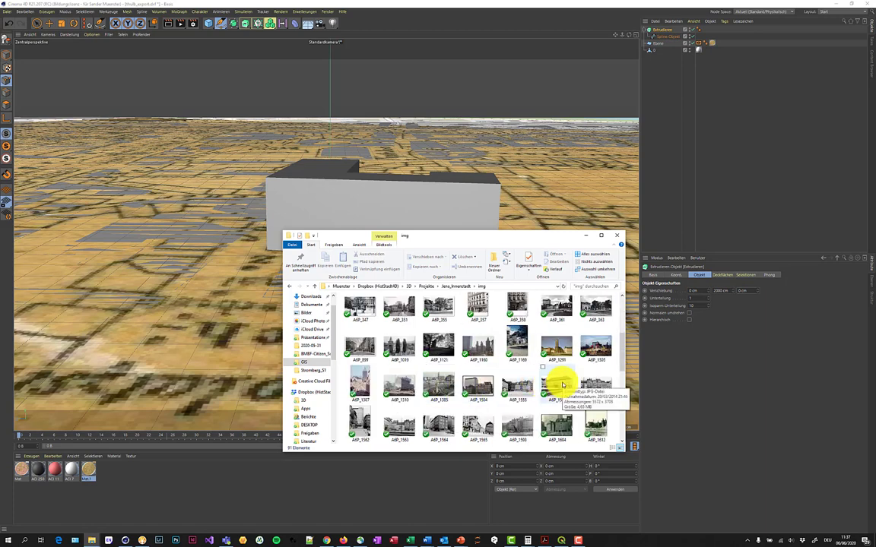
pyautogui.doubleClick(561, 385)
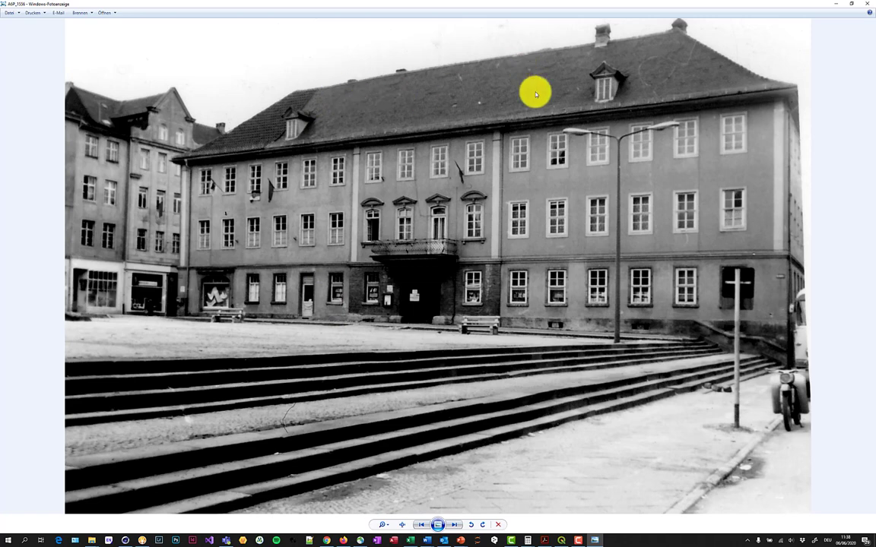
# Minimize Windows Photo Viewer after looking over the facade photo A6P_1556
pyautogui.click(835, 4)
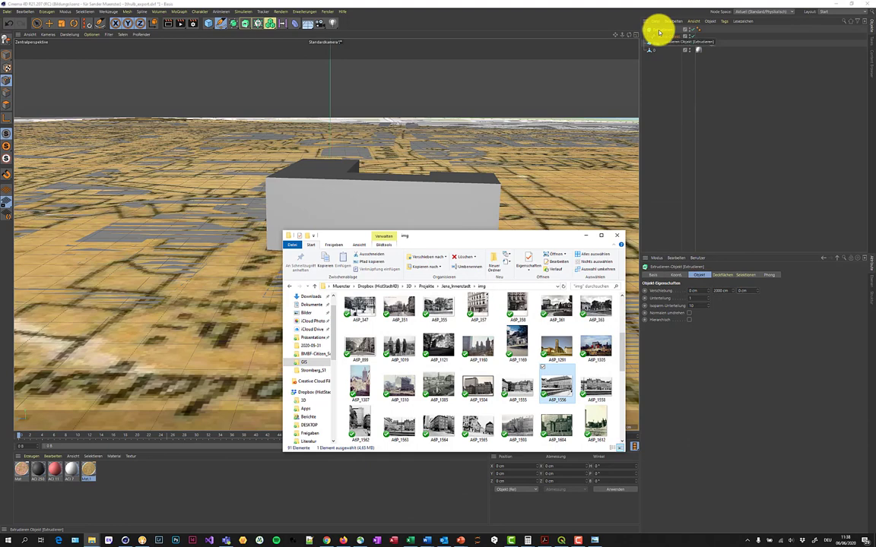
# Set the Extrude offset Y to 1400 cm and Unterteilung to 2 subdivisions
pyautogui.click(642, 8)
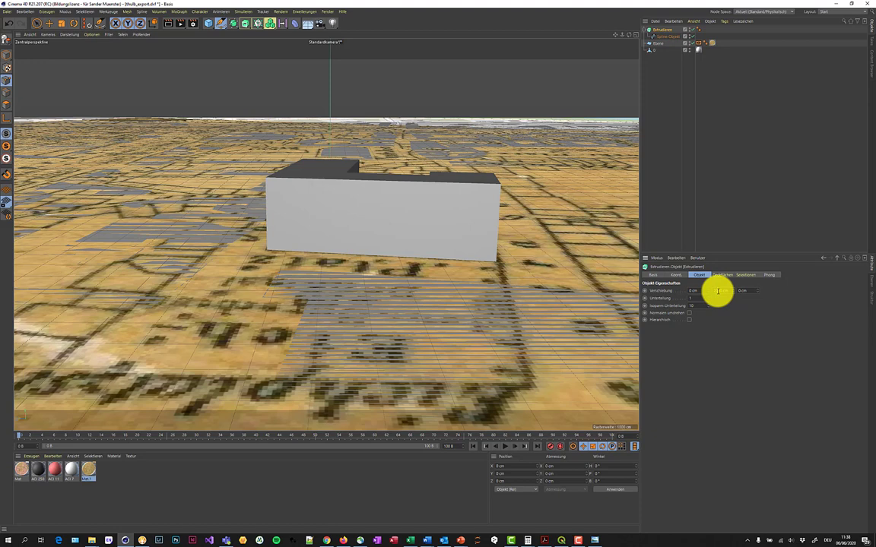
pyautogui.doubleClick(714, 290)
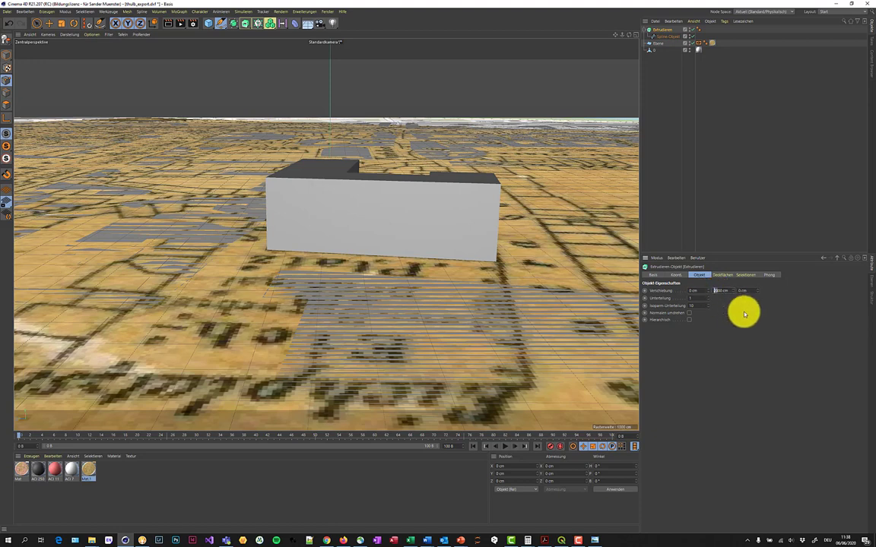
pyautogui.write('1400')
pyautogui.press('Return')
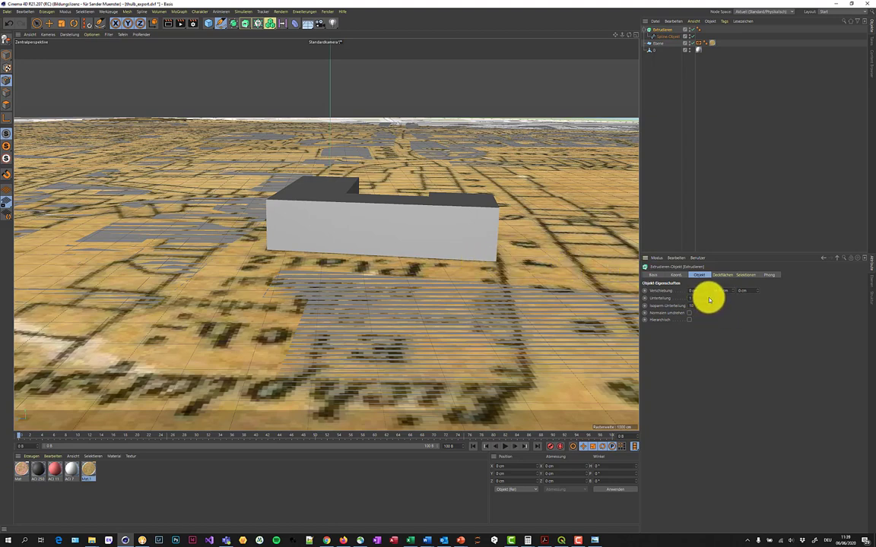
pyautogui.write('2')
pyautogui.press('Return')
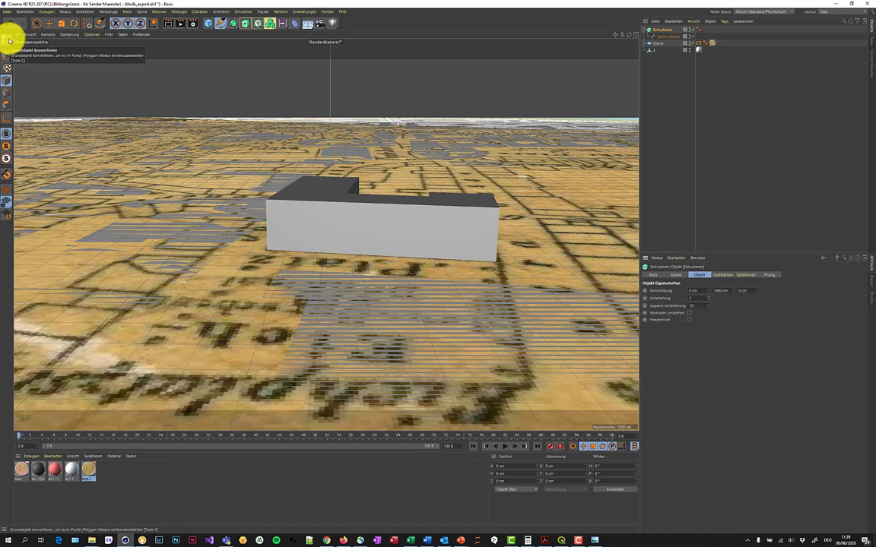
# Make the Extrude object editable, then enter Points mode with the Verschieben tool active
pyautogui.click(10, 40)
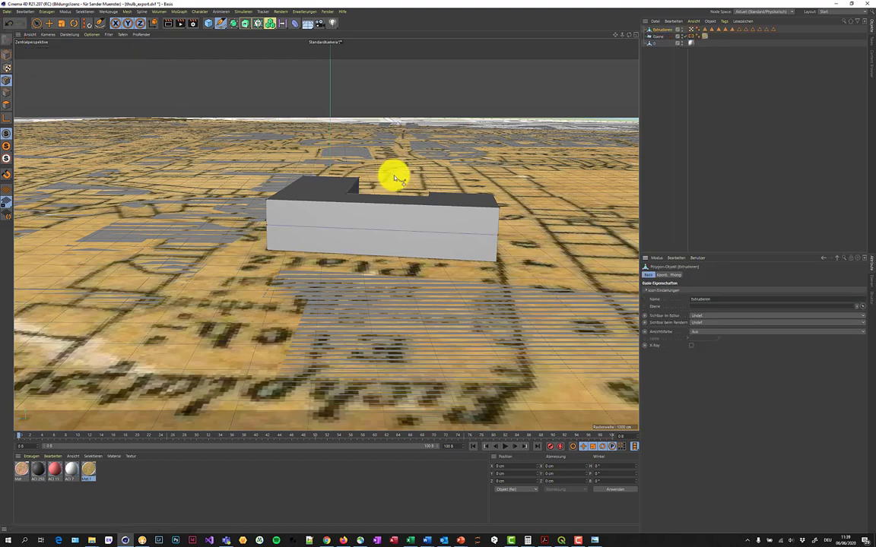
pyautogui.click(6, 82)
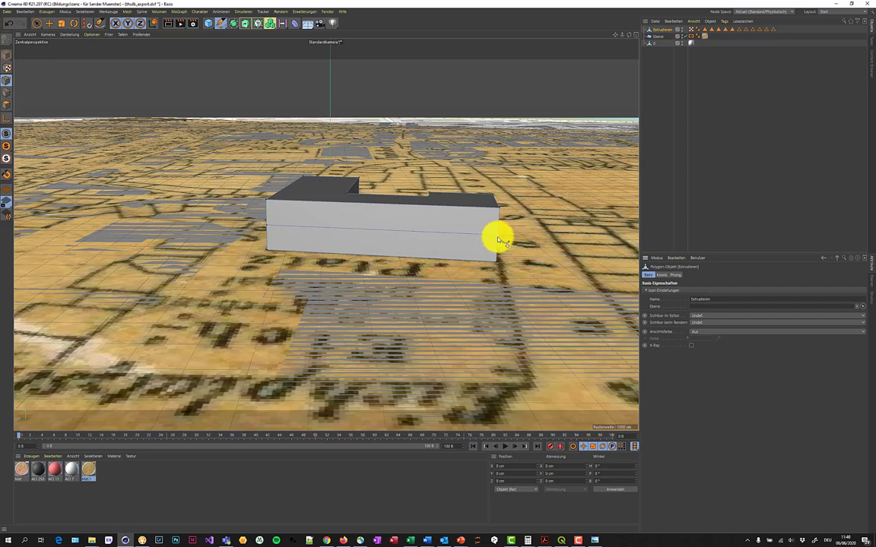
pyautogui.click(48, 25)
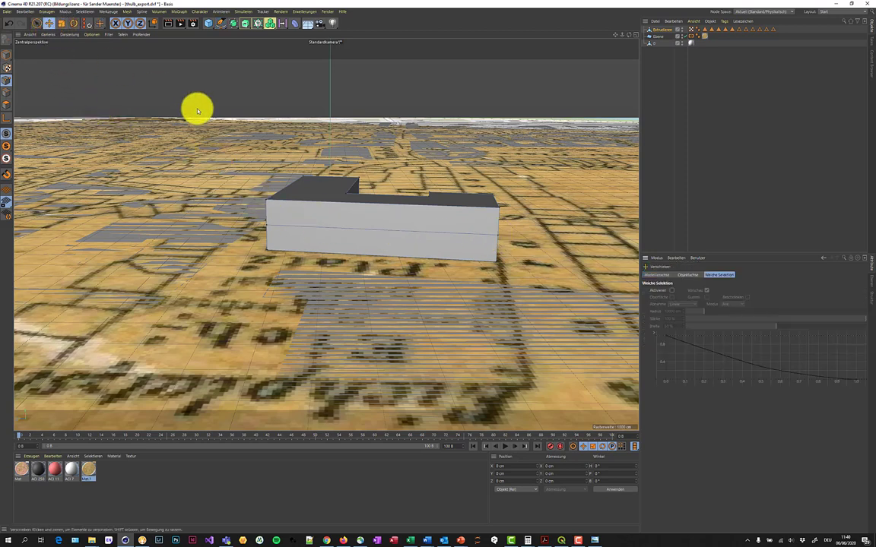
# Select a corner point of the building and switch to a zoomed-in Right side view
pyautogui.click(490, 235)
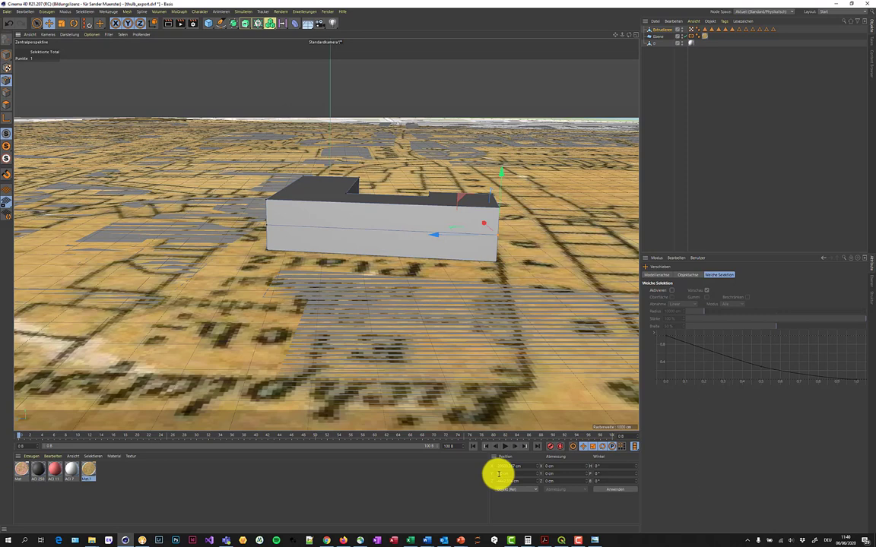
pyautogui.click(126, 35)
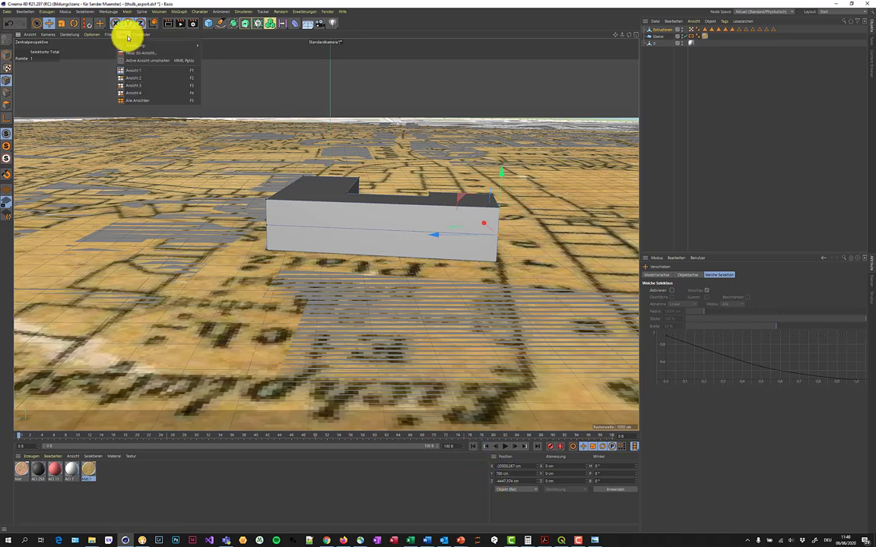
pyautogui.click(141, 86)
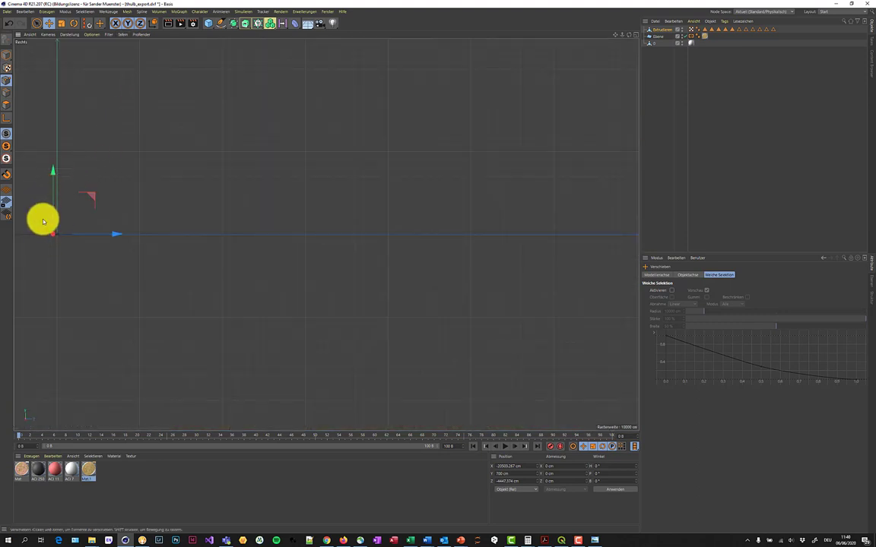
pyautogui.scroll(3, 46, 237)
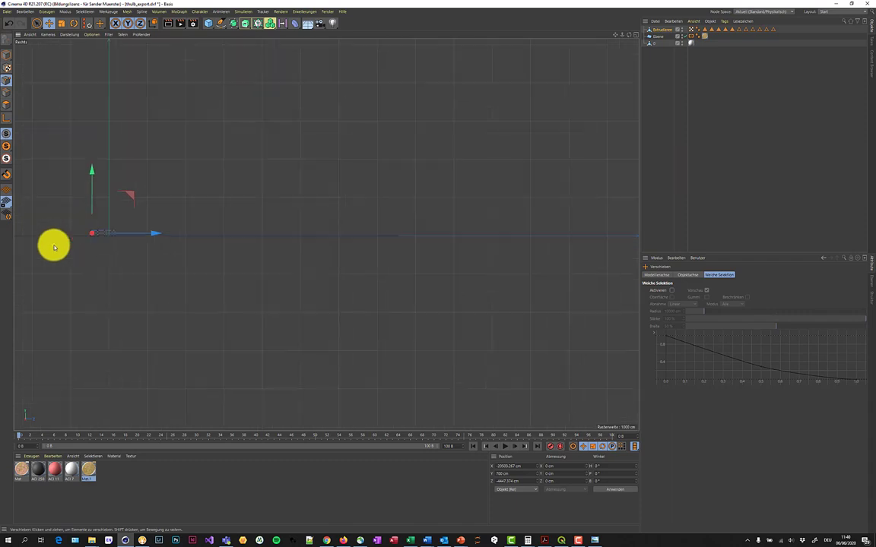
pyautogui.scroll(2, 69, 236)
pyautogui.scroll(2, 91, 232)
pyautogui.scroll(2, 125, 245)
pyautogui.scroll(2, 152, 253)
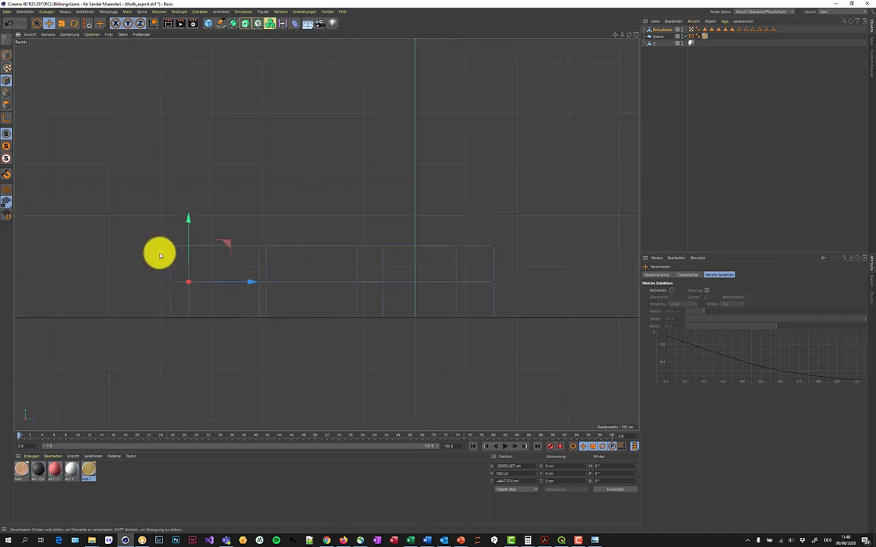
pyautogui.scroll(1, 160, 255)
# Raise the building's horizontal edge loop to Y 900 cm, then return to perspective view
pyautogui.click(84, 13)
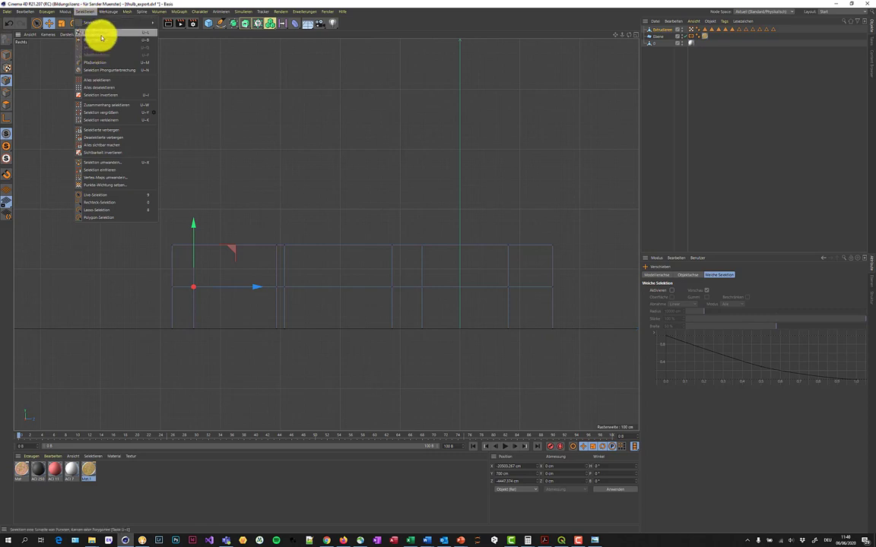
pyautogui.click(101, 35)
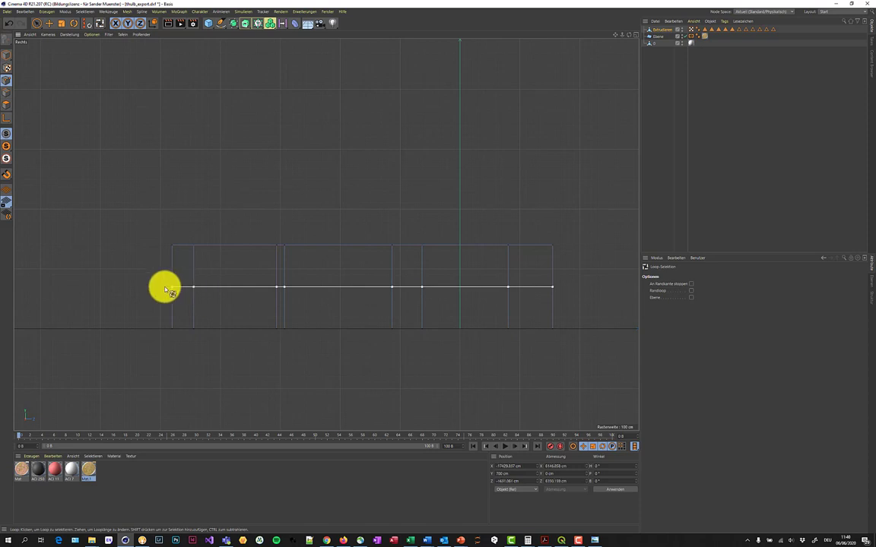
pyautogui.click(417, 290)
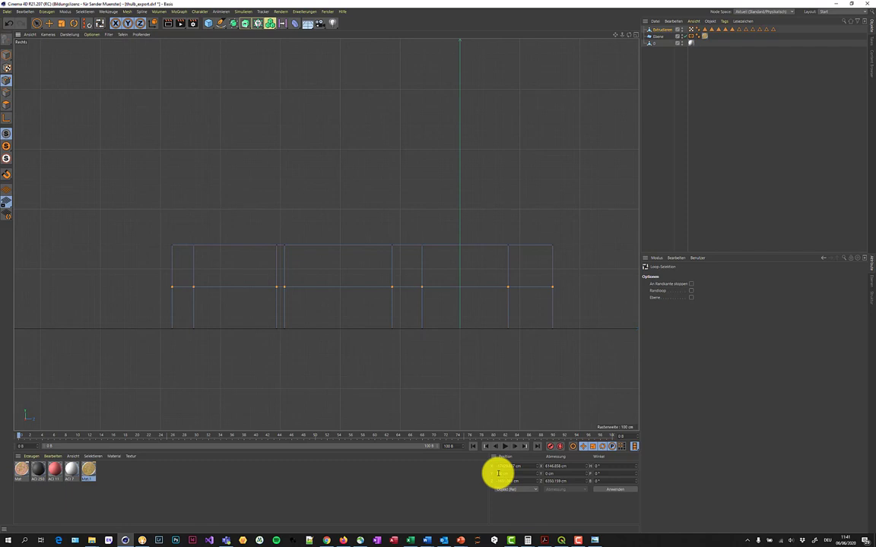
pyautogui.click(498, 474)
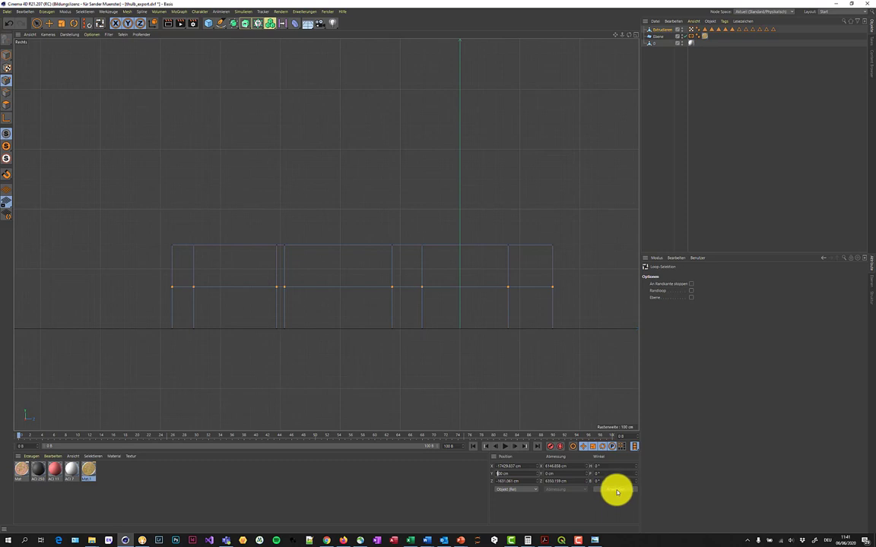
pyautogui.click(616, 492)
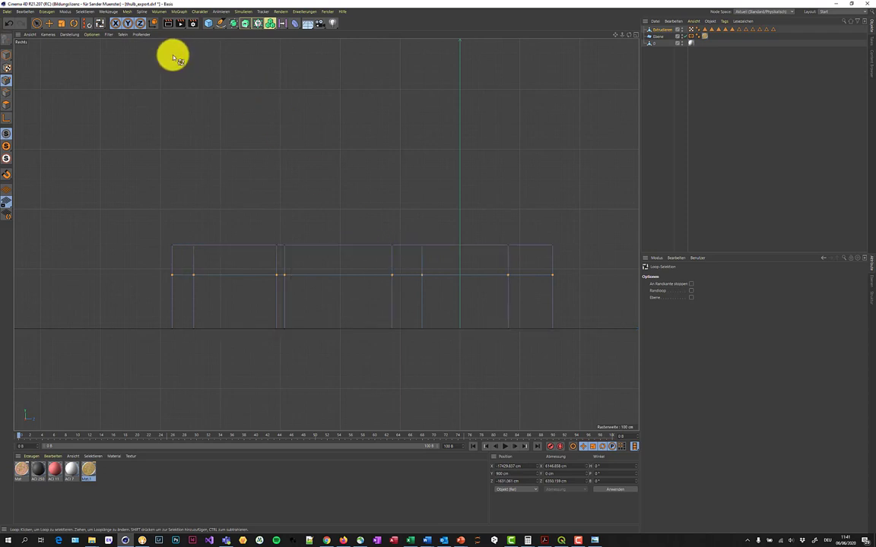
pyautogui.click(128, 35)
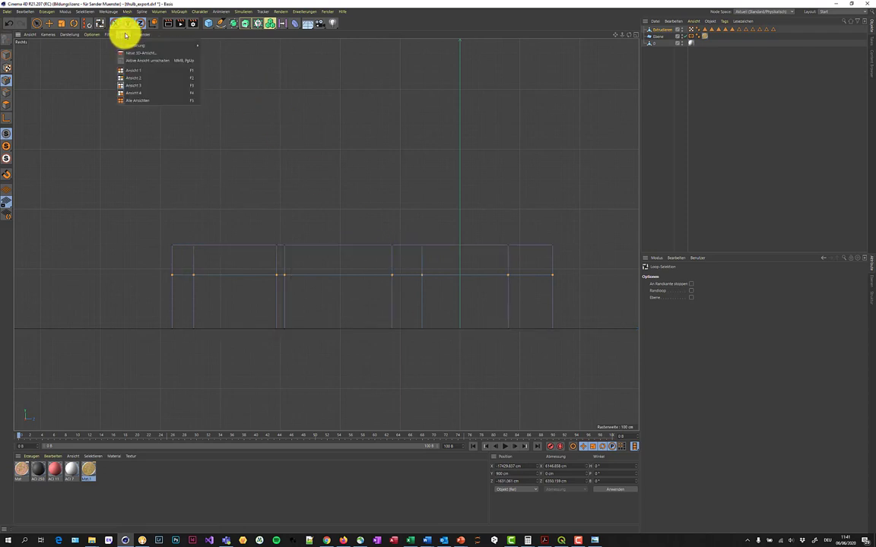
pyautogui.click(142, 73)
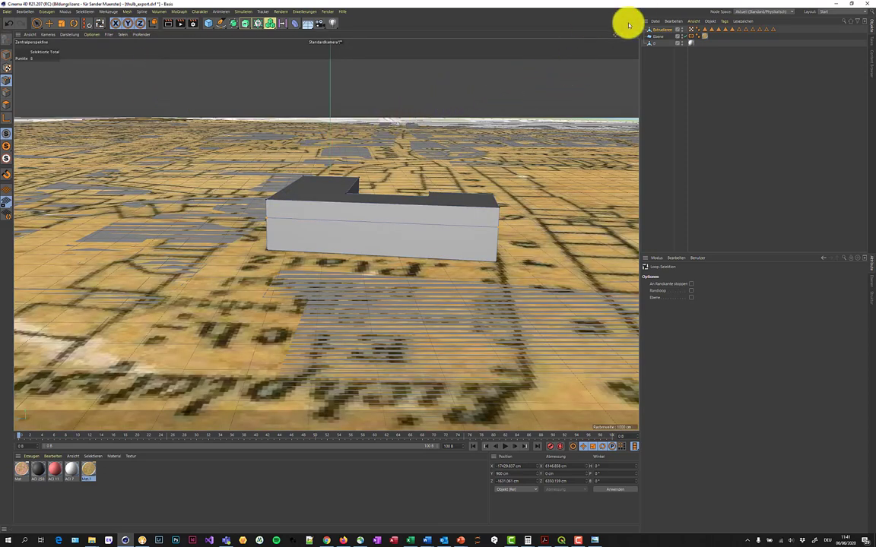
# Collapse the short wing's selected top points to 0 cm in X and Z, forming a pointed roof end
pyautogui.moveTo(626, 35); pyautogui.dragTo(438, 267)
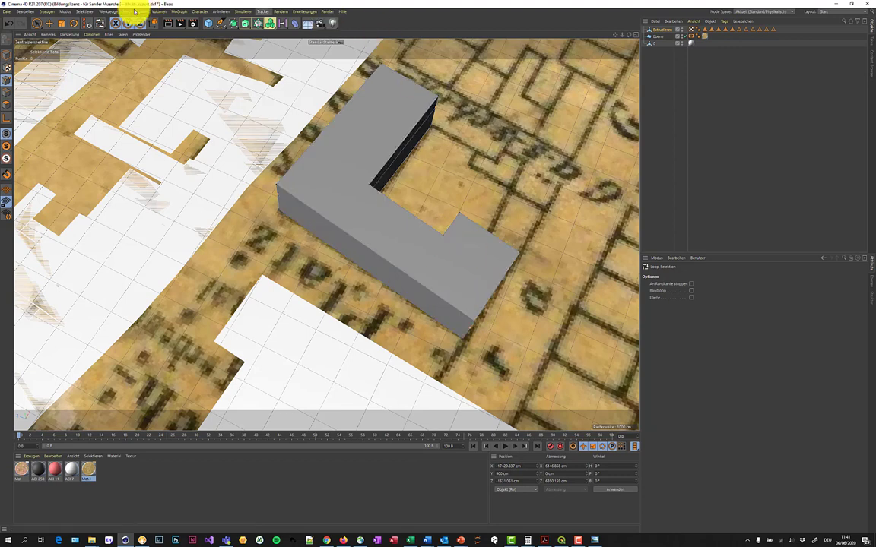
pyautogui.click(49, 23)
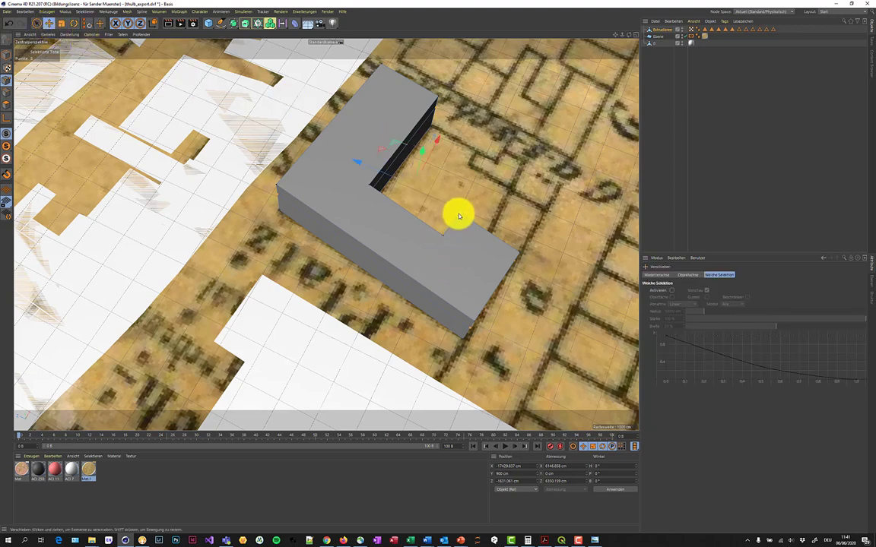
pyautogui.moveTo(459, 217)
pyautogui.mouseDown()
pyautogui.moveTo(518, 240)
pyautogui.moveTo(531, 256)
pyautogui.mouseUp()
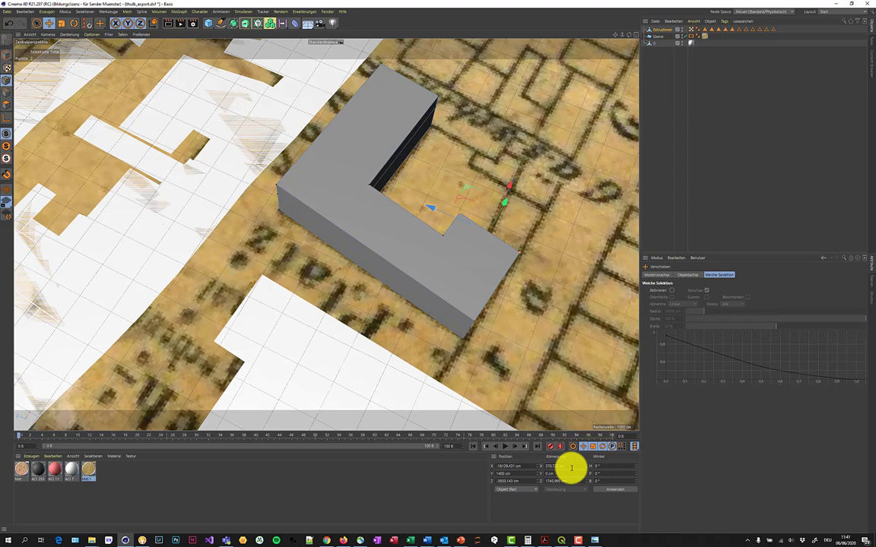
pyautogui.click(547, 466)
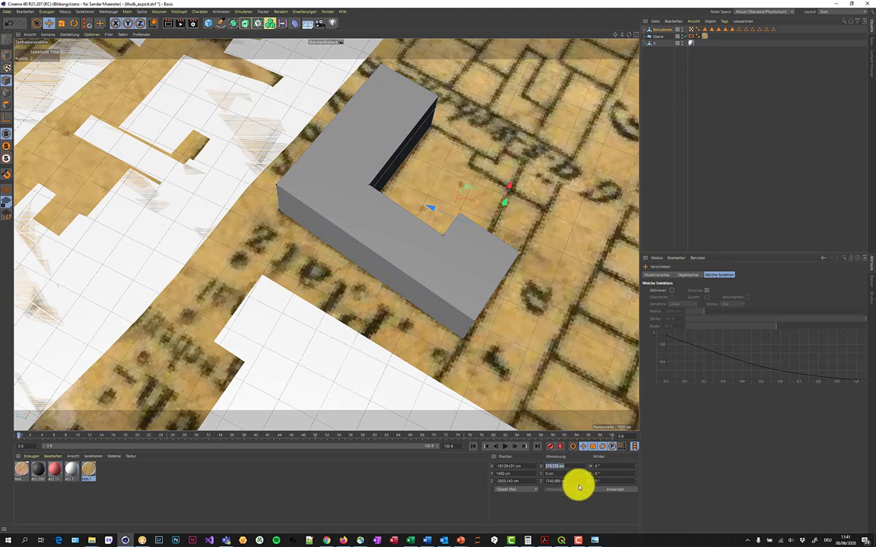
pyautogui.write('0')
pyautogui.press('Tab')
pyautogui.press('Tab')
pyautogui.press('BackSpace')
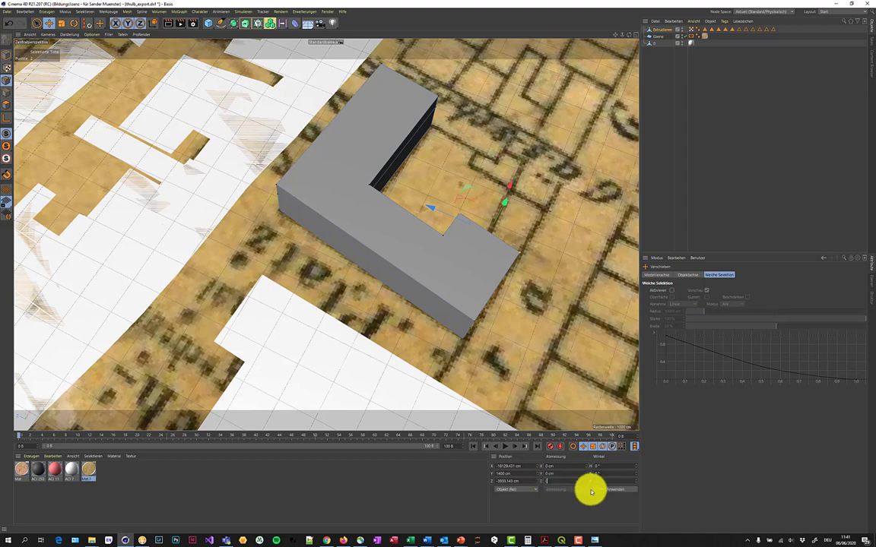
pyautogui.write('0')
pyautogui.click(619, 491)
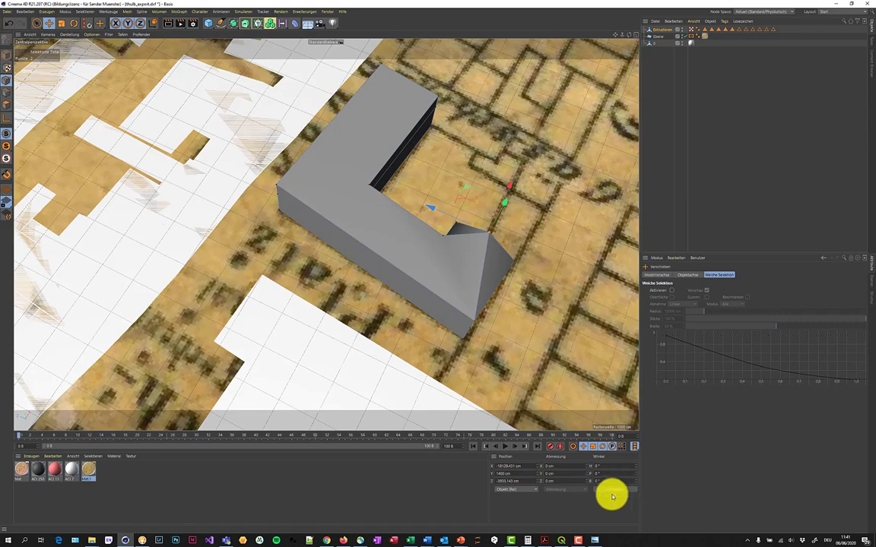
pyautogui.click(594, 539)
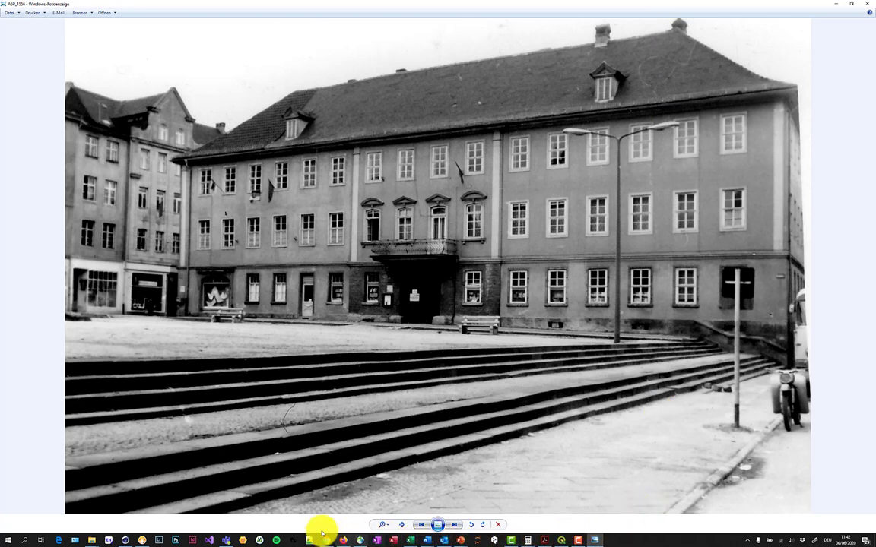
pyautogui.click(123, 540)
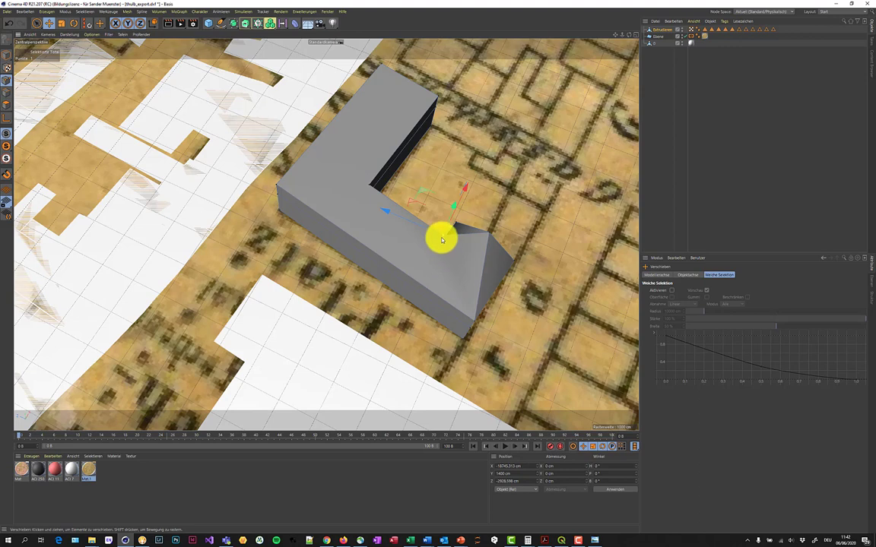
# Add the end's other top points and set their Abmessung Z to 0 cm
pyautogui.keyDown('shift'); pyautogui.click(471, 323); pyautogui.keyUp('shift')
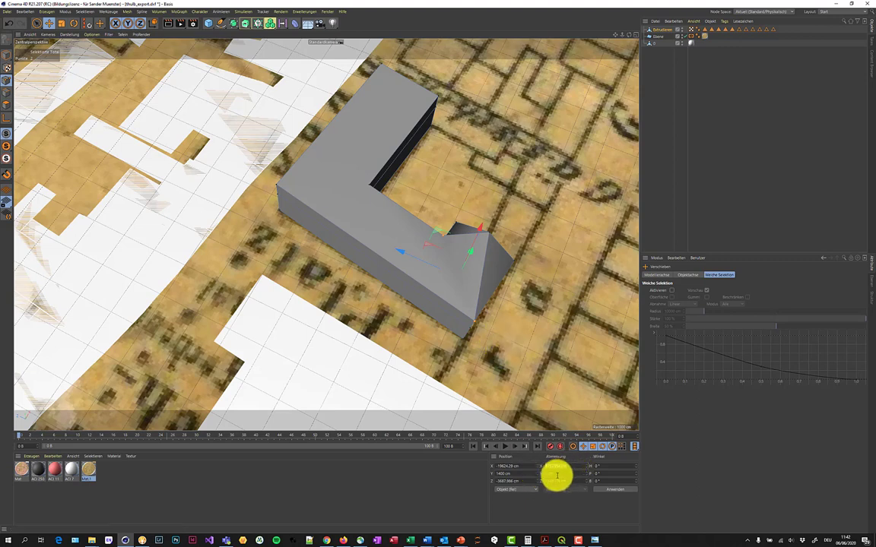
pyautogui.write('0')
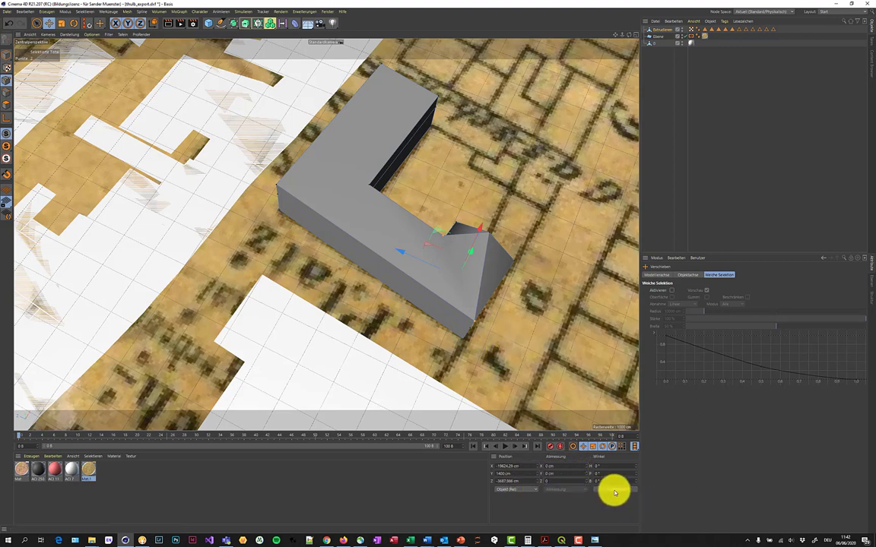
pyautogui.click(614, 490)
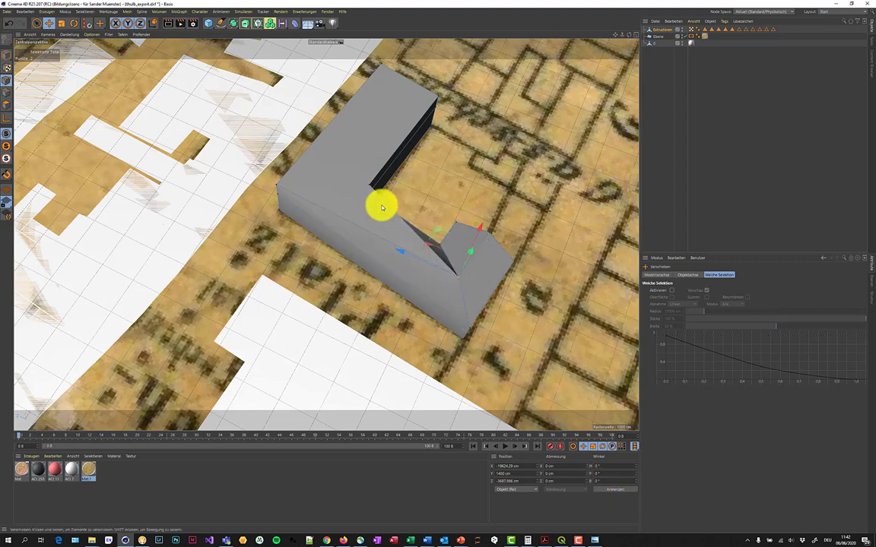
# Collapse the long wing's top points to 0 cm in X and Z
pyautogui.click(275, 188)
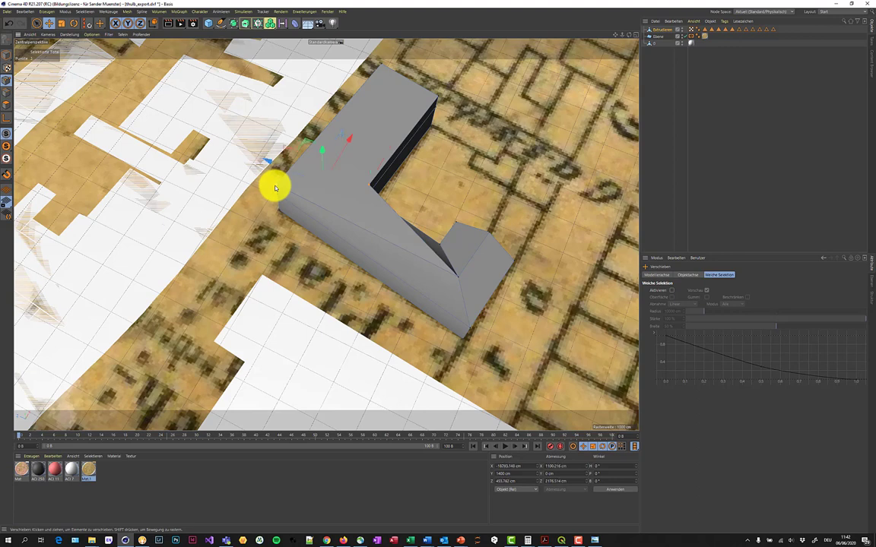
pyautogui.doubleClick(571, 468)
pyautogui.write('0')
pyautogui.press('Tab')
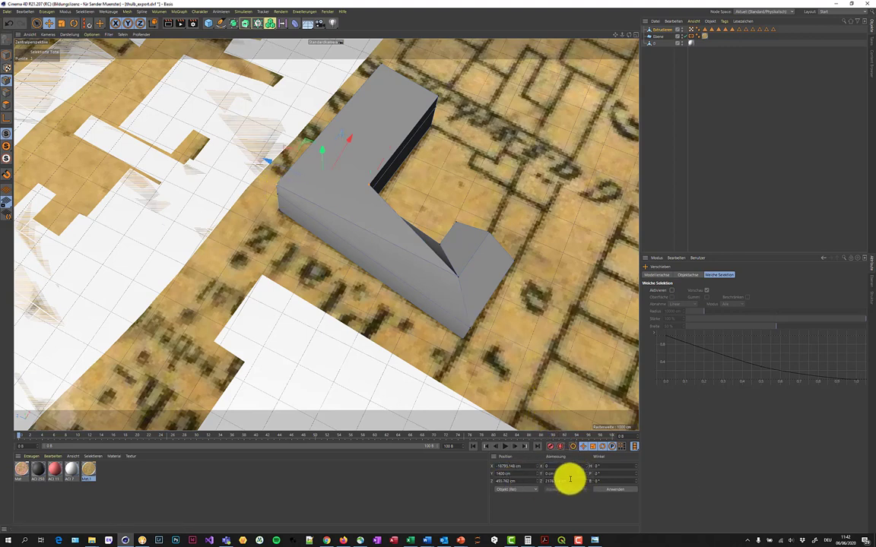
pyautogui.write('0')
pyautogui.click(608, 493)
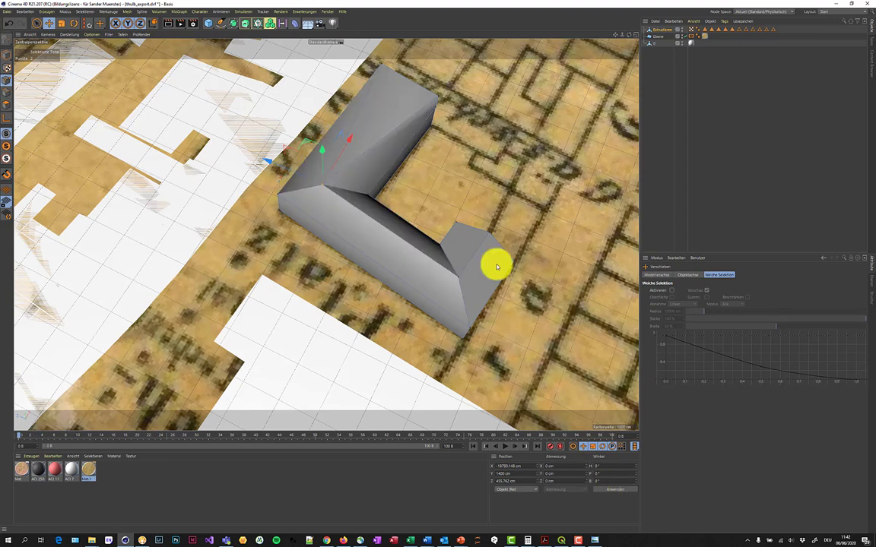
# Reposition the ridge points at the long wing's end to finish its gable
pyautogui.moveTo(438, 98)
pyautogui.mouseDown()
pyautogui.moveTo(396, 88)
pyautogui.moveTo(380, 66)
pyautogui.mouseUp()
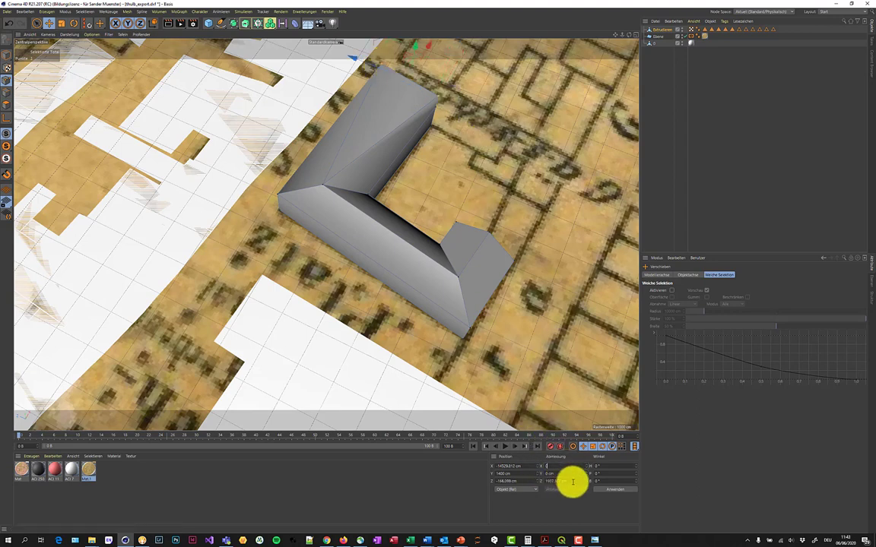
pyautogui.click(599, 490)
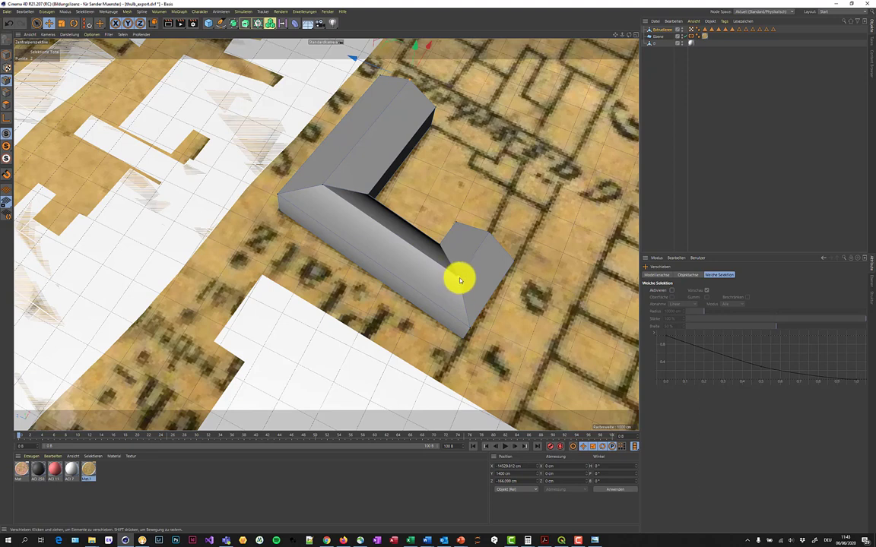
pyautogui.moveTo(476, 261); pyautogui.dragTo(457, 282)
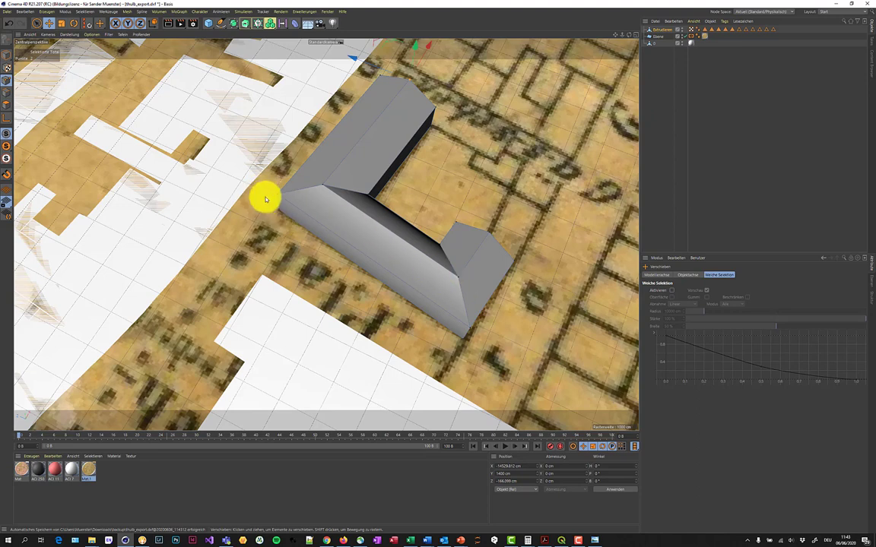
pyautogui.click(84, 12)
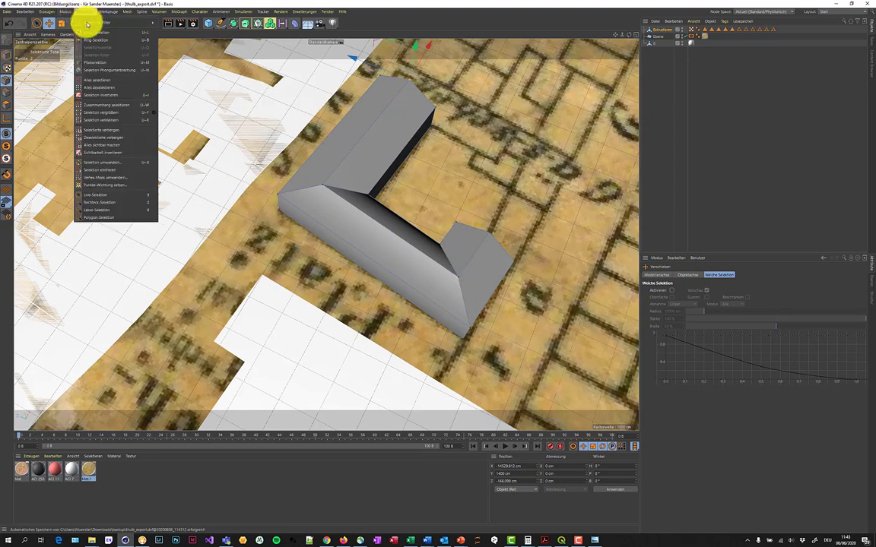
# Select all points, run Optimieren to merge duplicates, and switch to Polygon mode
pyautogui.click(99, 79)
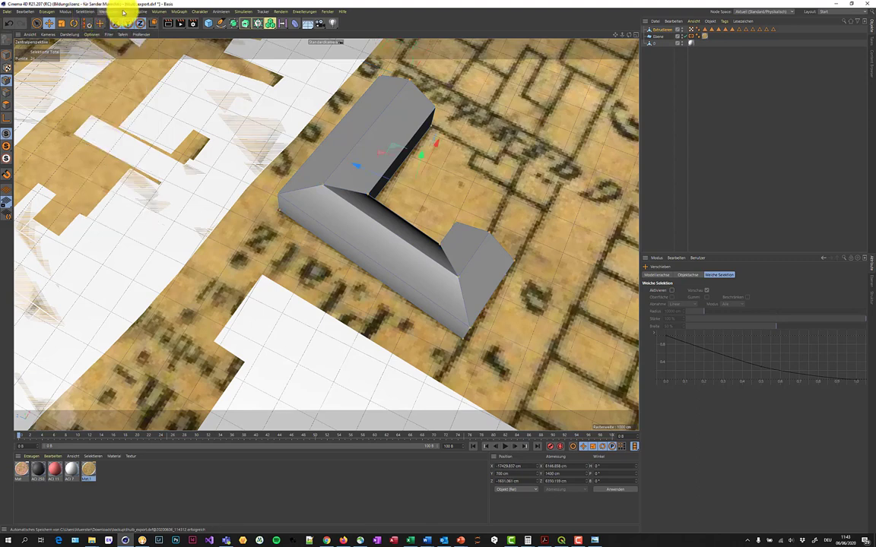
pyautogui.click(125, 12)
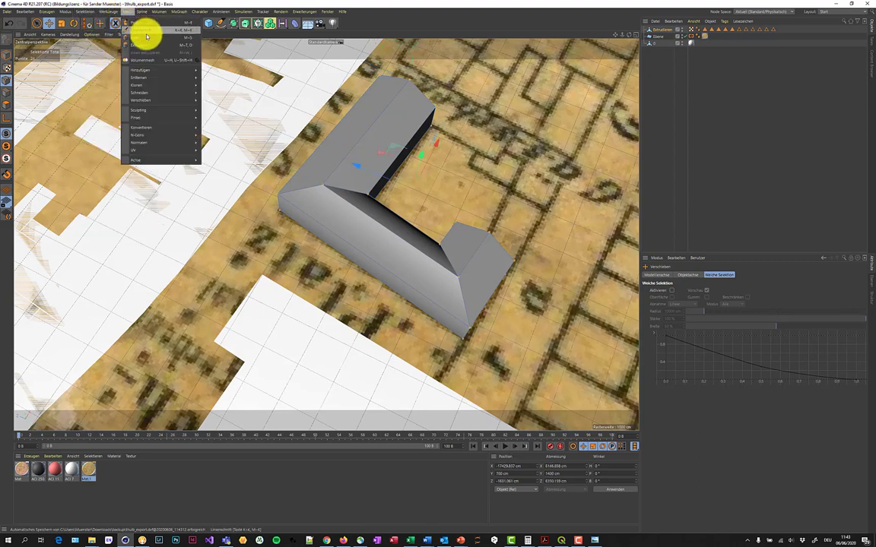
pyautogui.moveTo(140, 77)
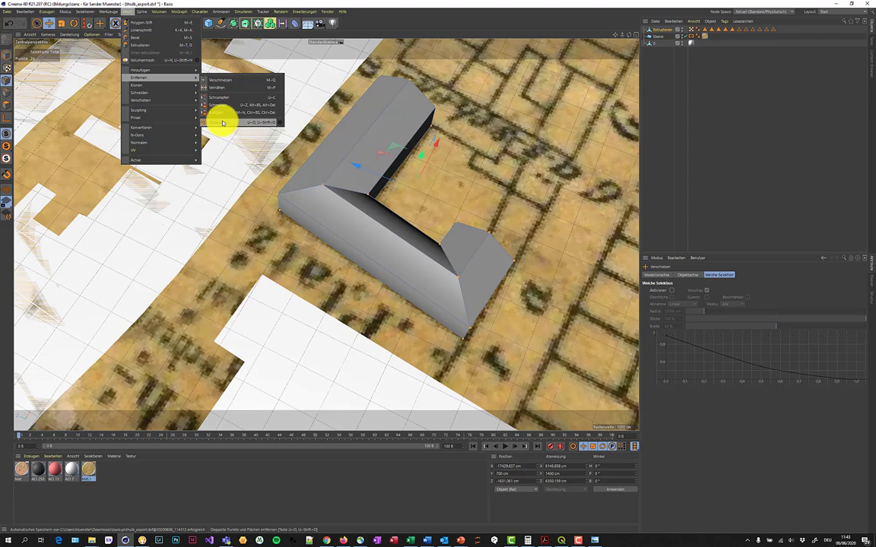
pyautogui.click(223, 122)
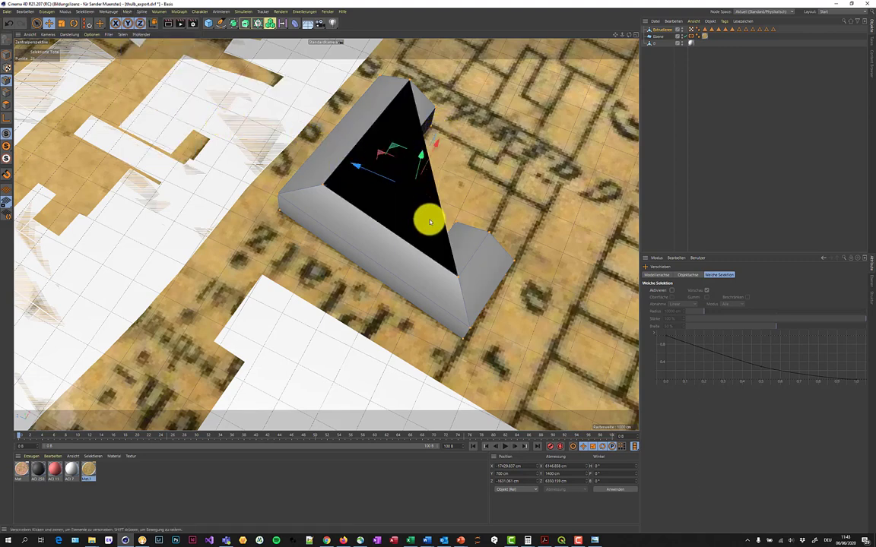
pyautogui.click(6, 107)
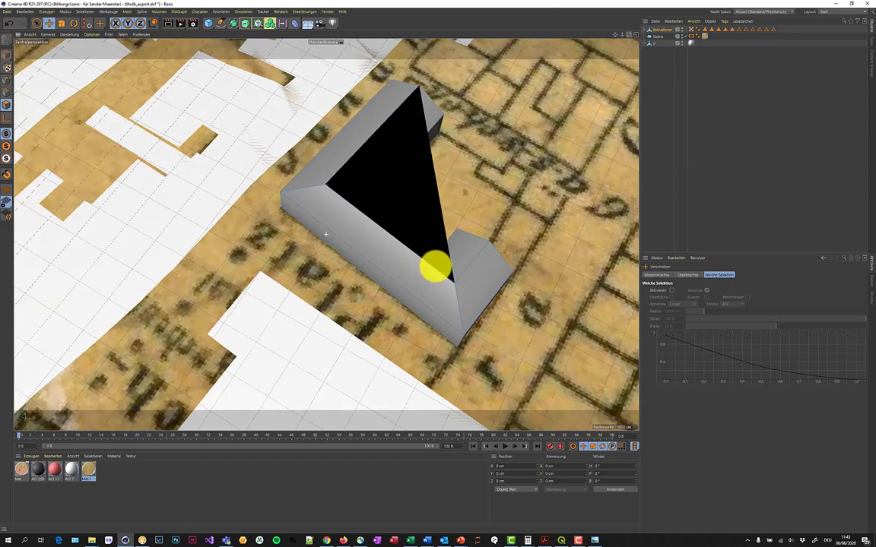
pyautogui.moveTo(434, 266)
pyautogui.keyDown('alt'); pyautogui.mouseDown()
pyautogui.moveTo(513, 106)
pyautogui.moveTo(432, 142)
pyautogui.moveTo(411, 391)
pyautogui.moveTo(362, 310)
pyautogui.mouseUp(); pyautogui.keyUp('alt')
# Delete the black triangular roof face and select the building's long front wall polygon
pyautogui.click(362, 310)
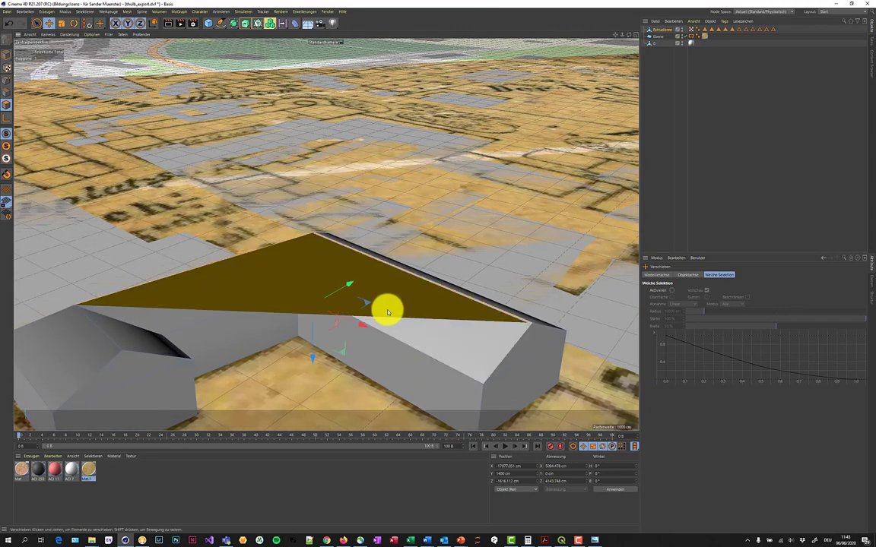
pyautogui.press('Delete')
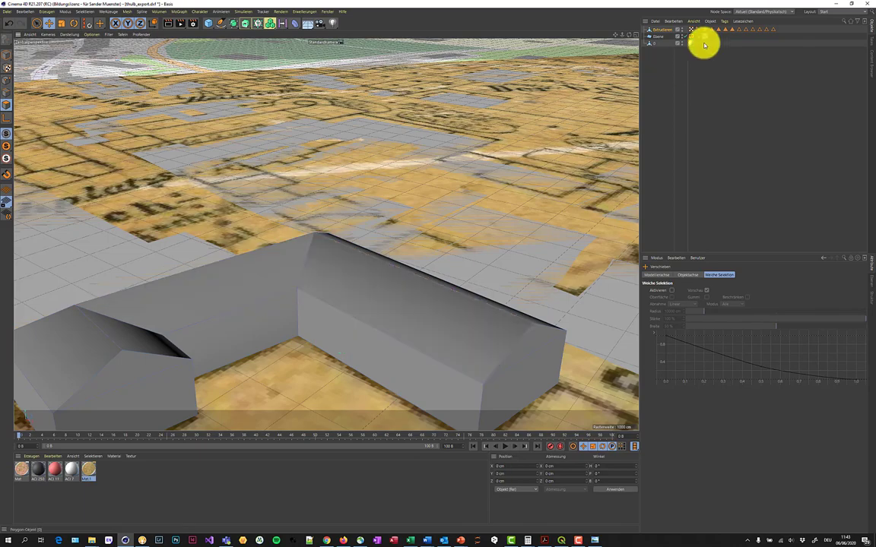
pyautogui.moveTo(630, 36); pyautogui.dragTo(438, 264)
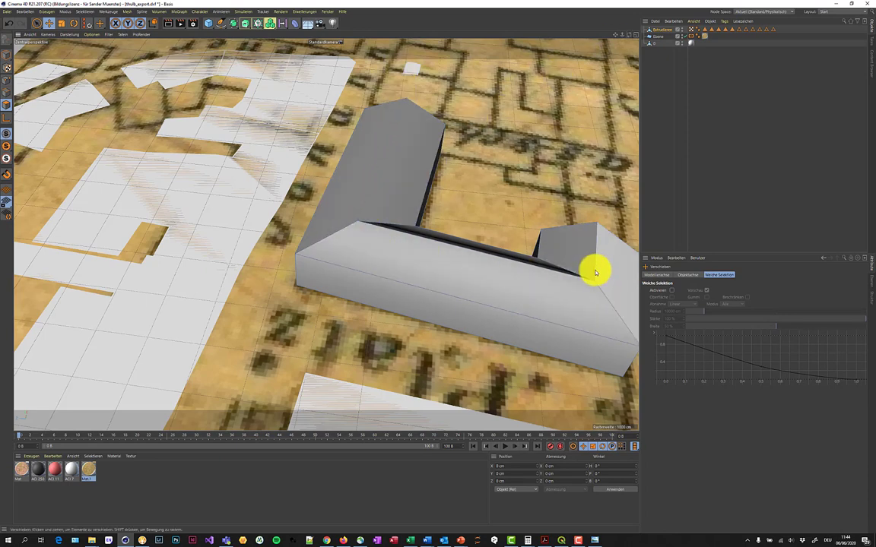
pyautogui.keyDown('alt'); pyautogui.moveTo(436, 263); pyautogui.dragTo(438, 267); pyautogui.keyUp('alt')
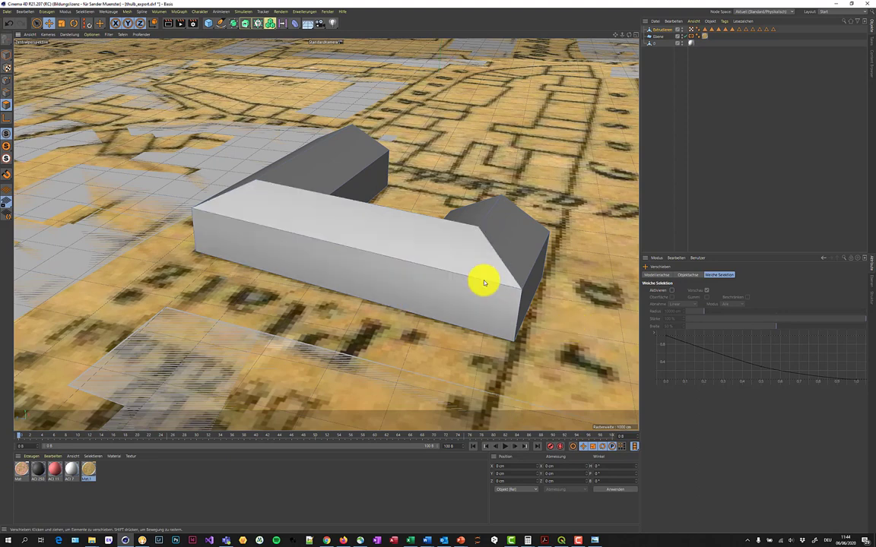
pyautogui.click(5, 108)
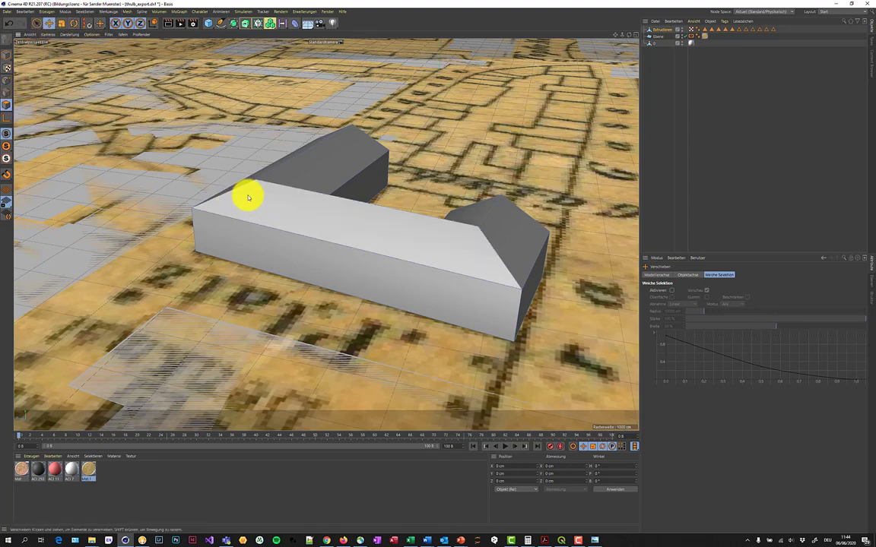
pyautogui.click(332, 222)
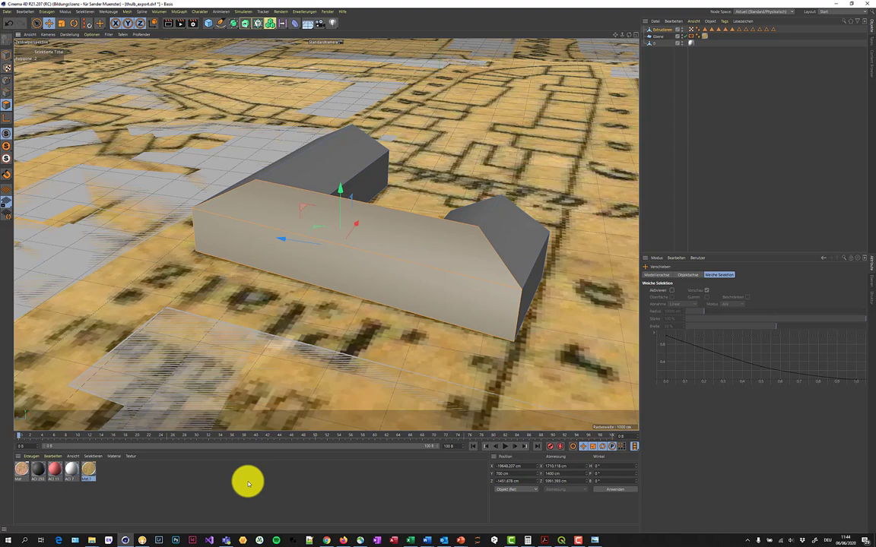
# Create new material Mat.2 and choose Bild laden for its Farbe texture
pyautogui.click(32, 458)
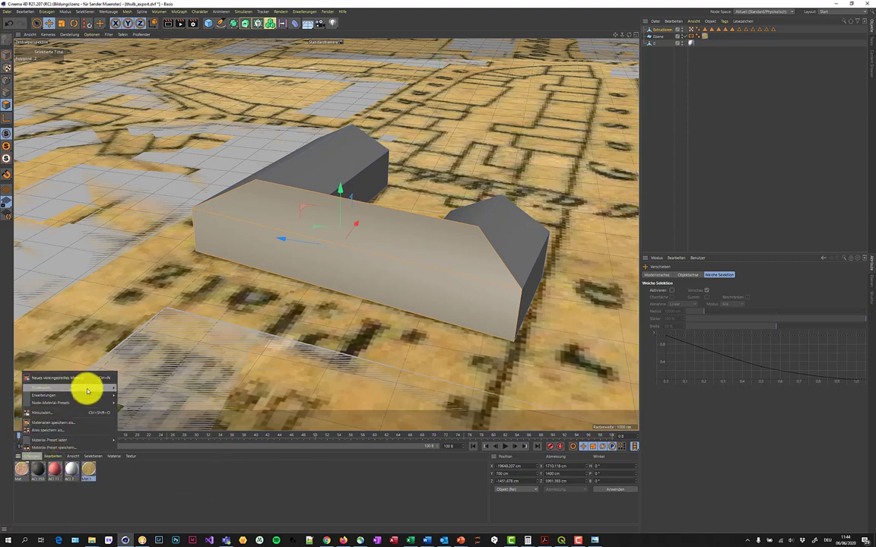
pyautogui.moveTo(42, 388)
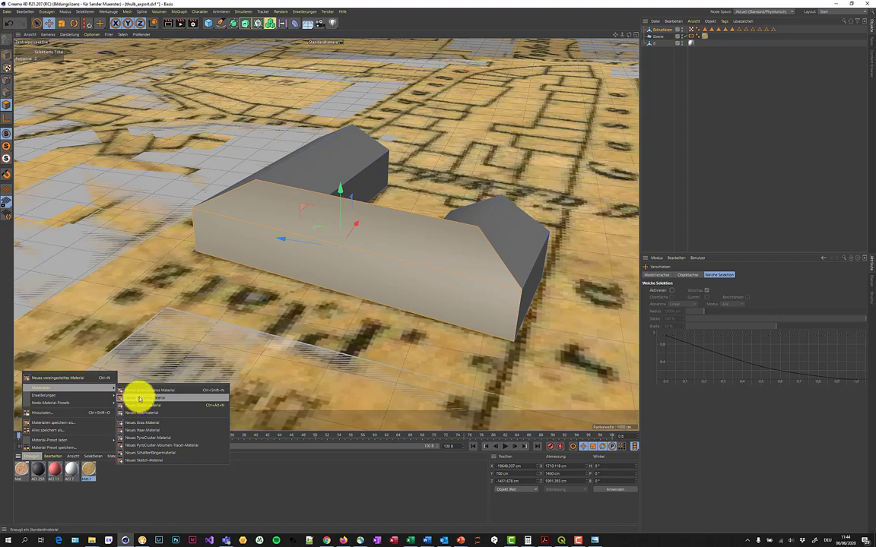
pyautogui.click(140, 398)
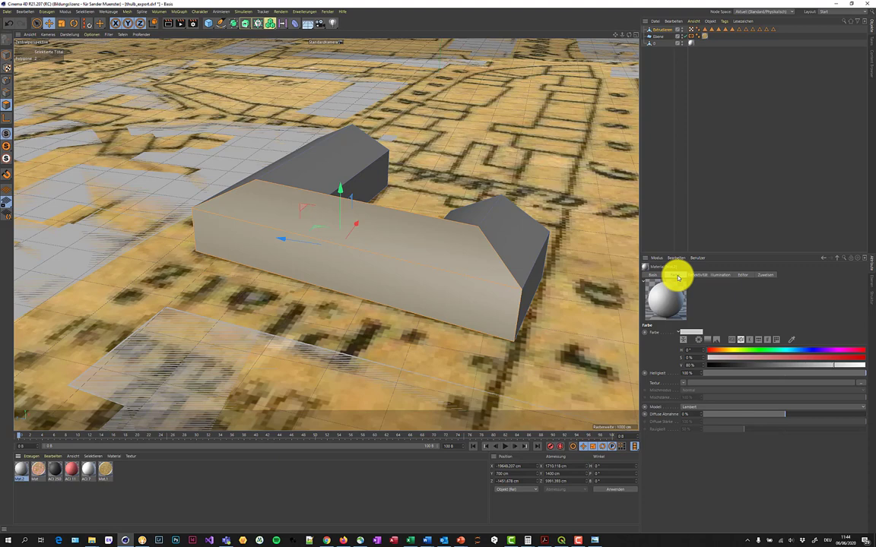
pyautogui.click(676, 275)
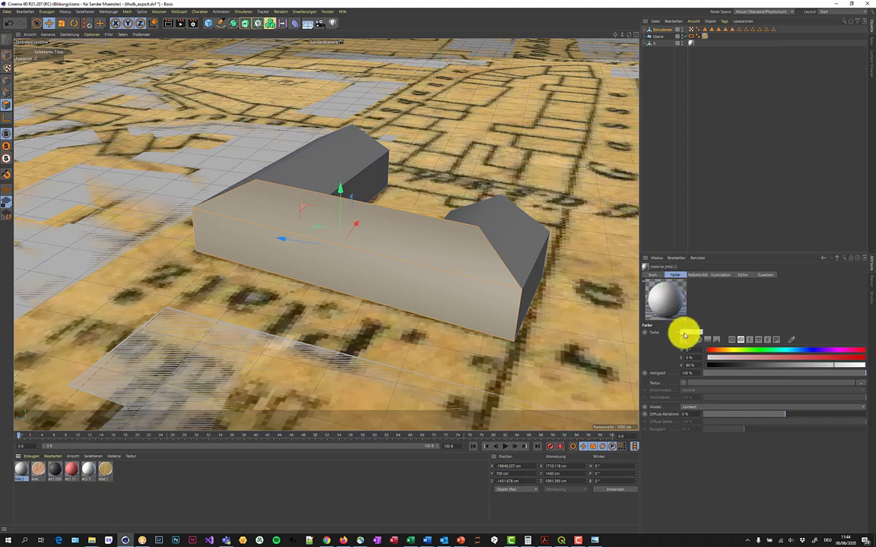
pyautogui.click(683, 384)
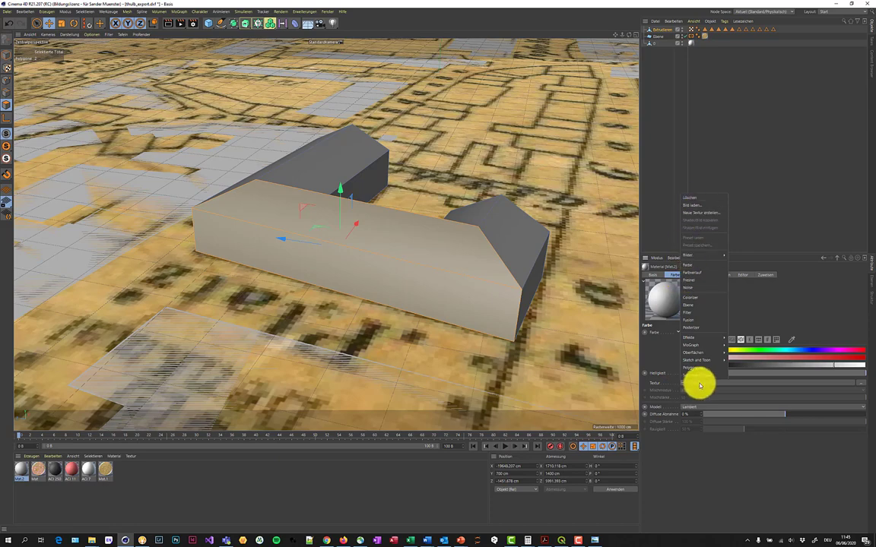
pyautogui.click(698, 206)
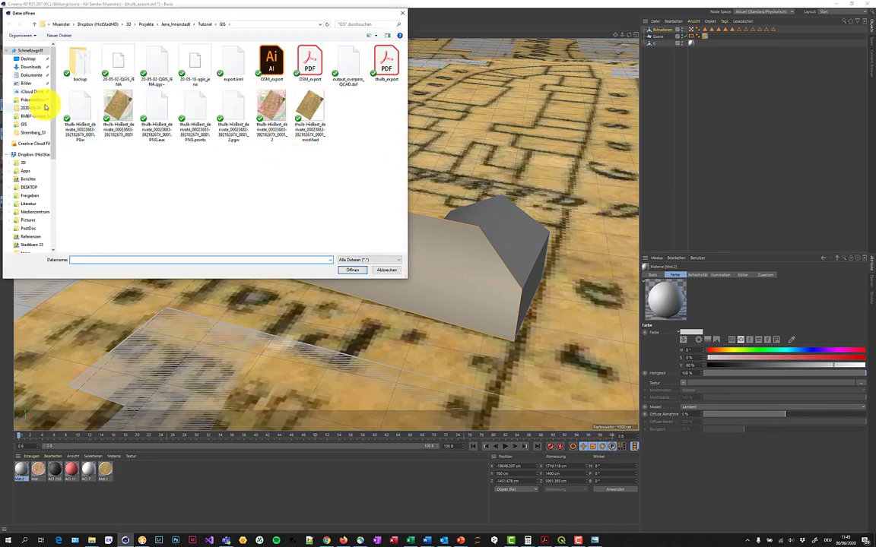
# Load photo A6P_1556 from Jena_Innenstadt > img as Mat.2's colour texture, answering Nein to copying
pyautogui.click(182, 26)
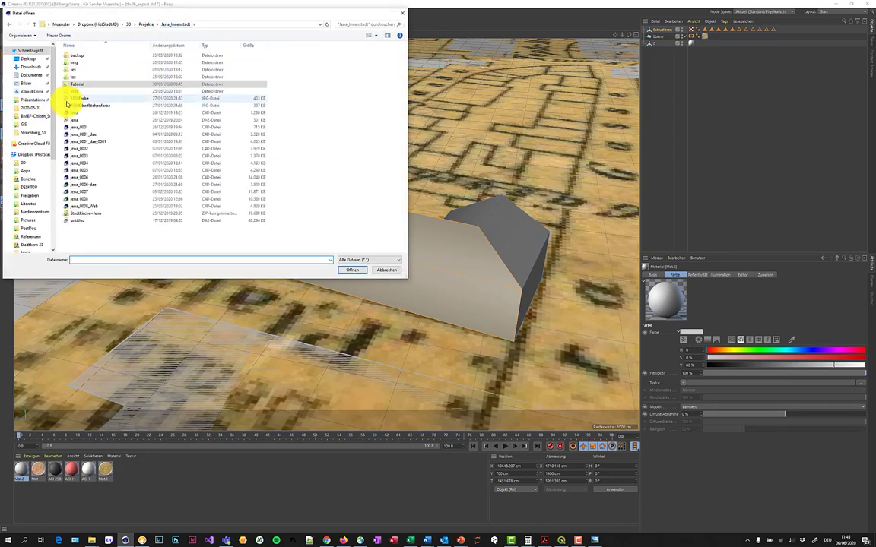
pyautogui.doubleClick(83, 66)
pyautogui.scroll(-5, 293, 194)
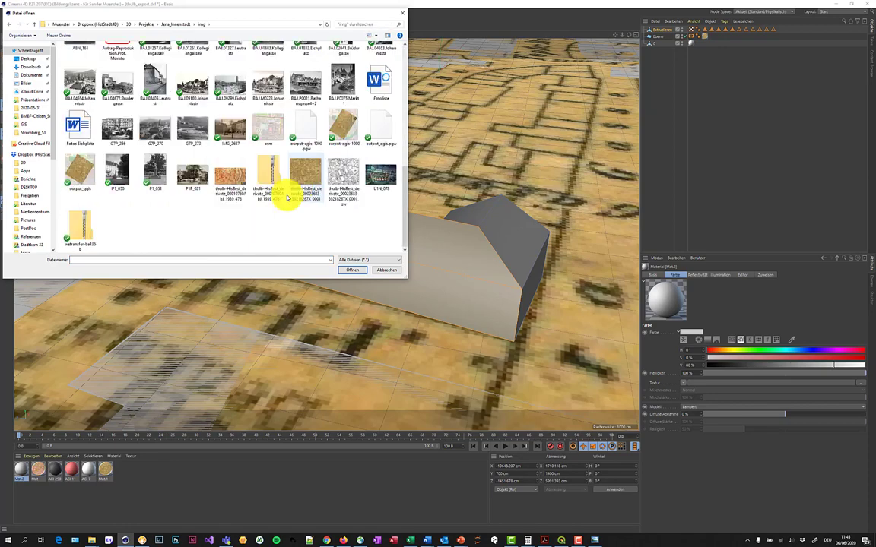
pyautogui.scroll(5, 266, 188)
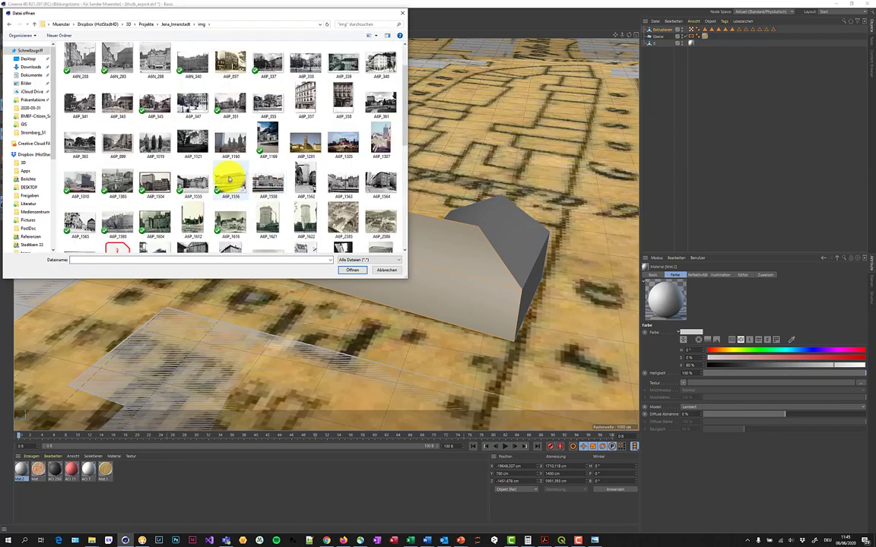
pyautogui.moveTo(231, 182)
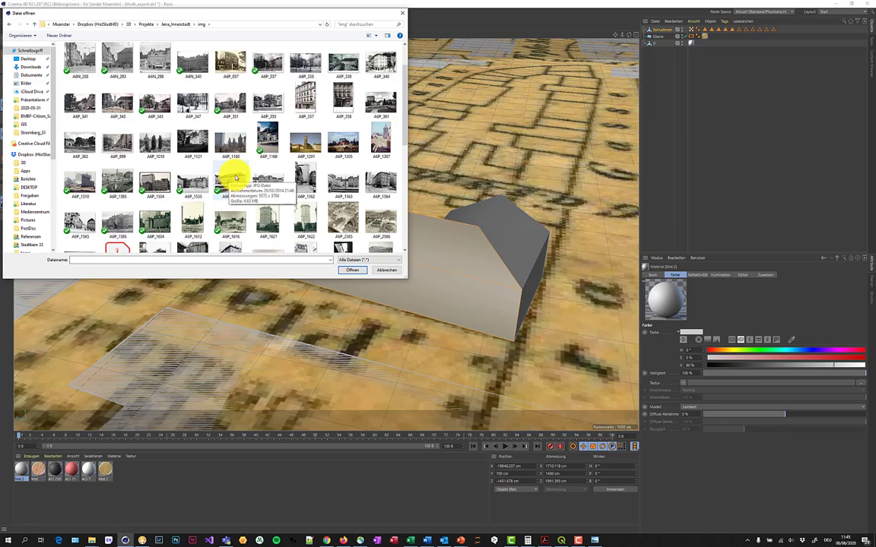
pyautogui.click(233, 182)
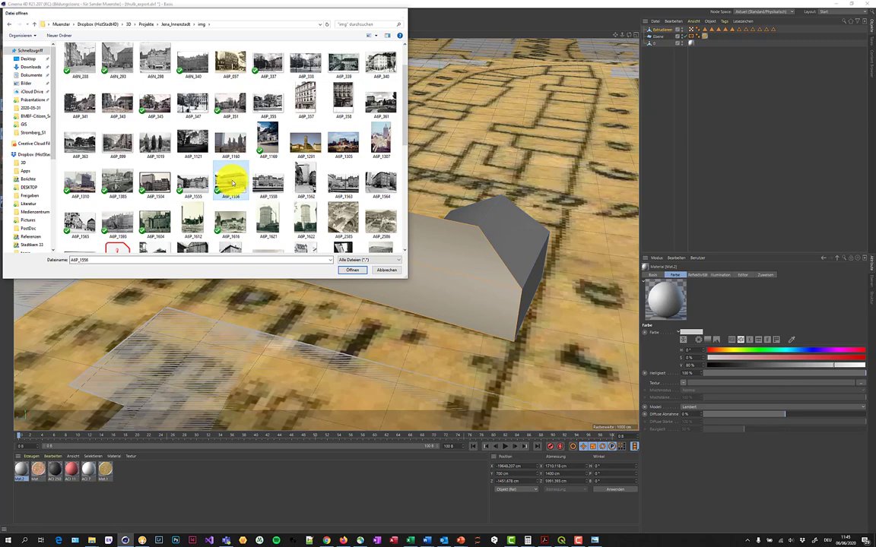
pyautogui.doubleClick(233, 182)
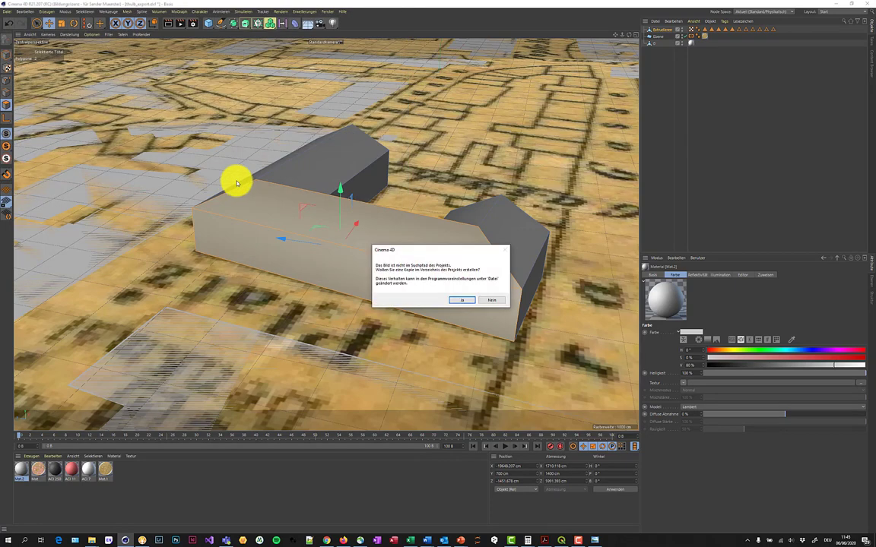
pyautogui.click(495, 301)
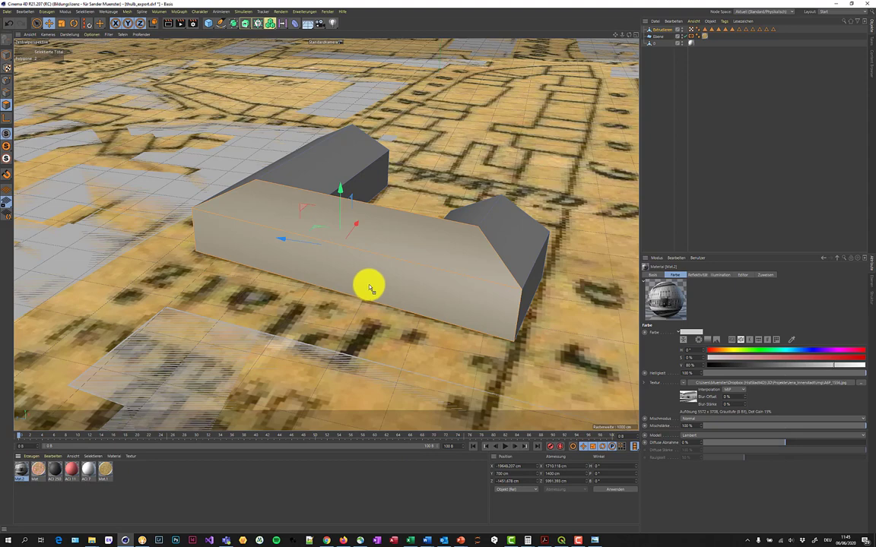
# Drag Mat.2 onto the selected front wall polygon so the facade photo appears on it
pyautogui.moveTo(370, 288); pyautogui.dragTo(366, 286)
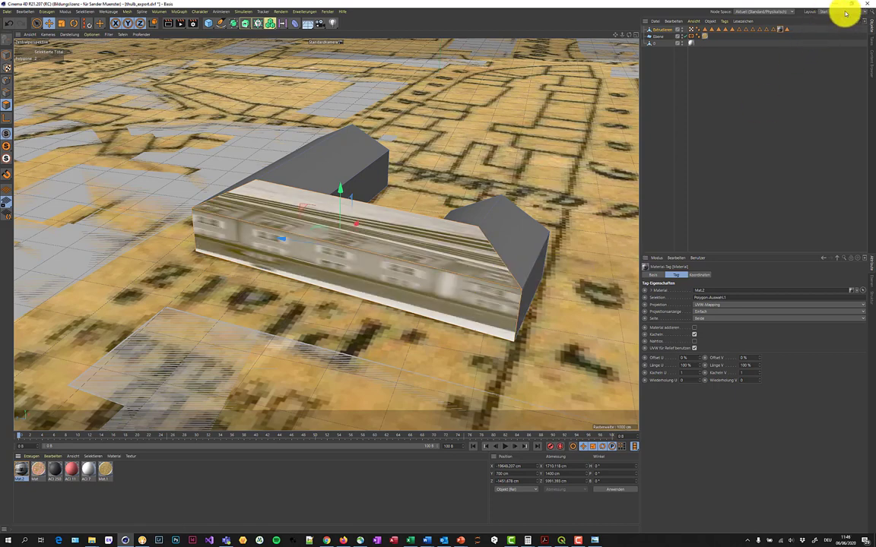
pyautogui.click(843, 12)
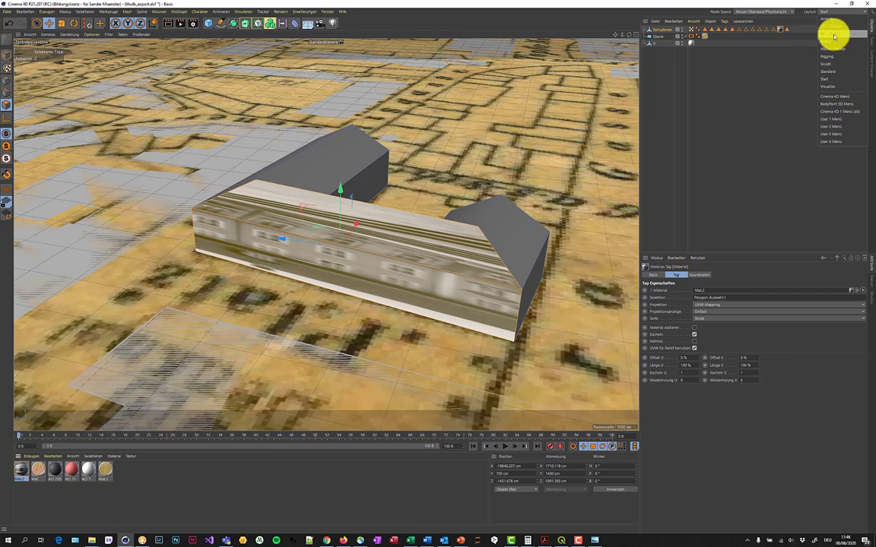
# Switch to the BP - UV Edit layout and drag A6P_1556 from the img folder into the Texture-UV-Editor
pyautogui.click(834, 36)
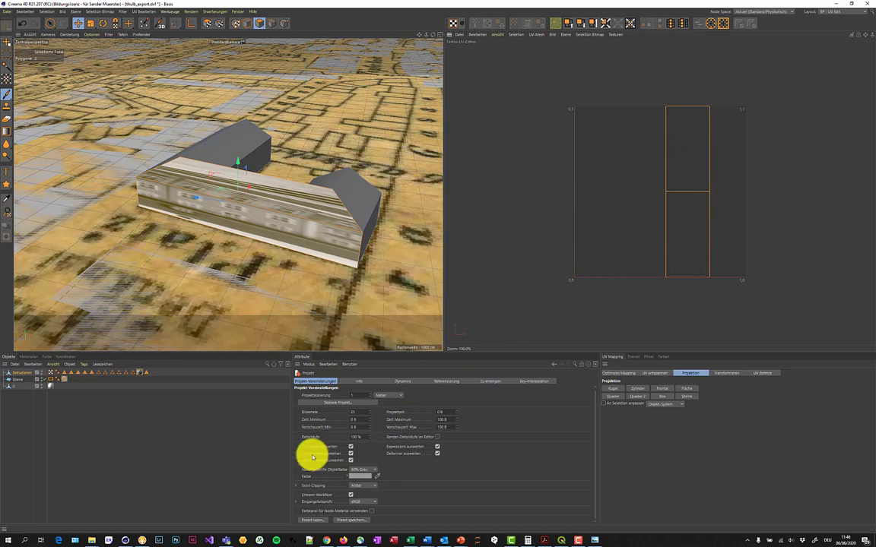
pyautogui.moveTo(91, 540)
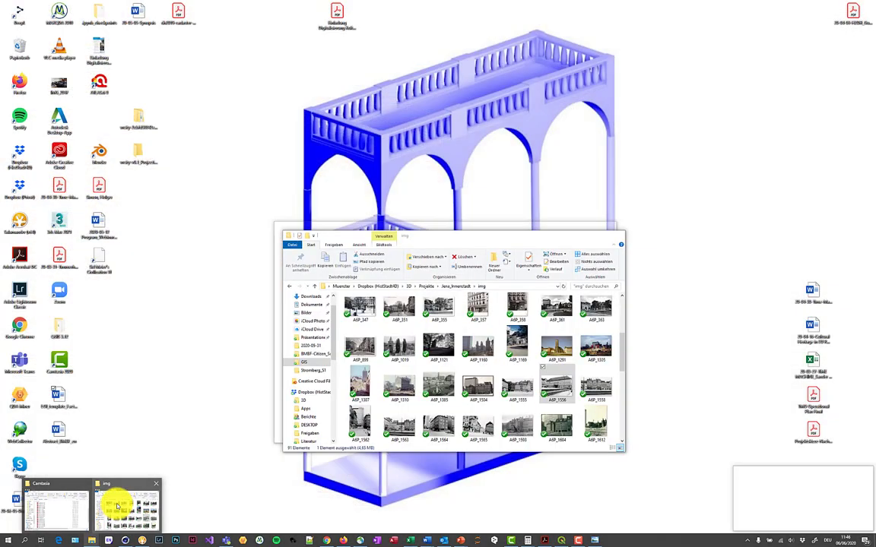
pyautogui.click(118, 506)
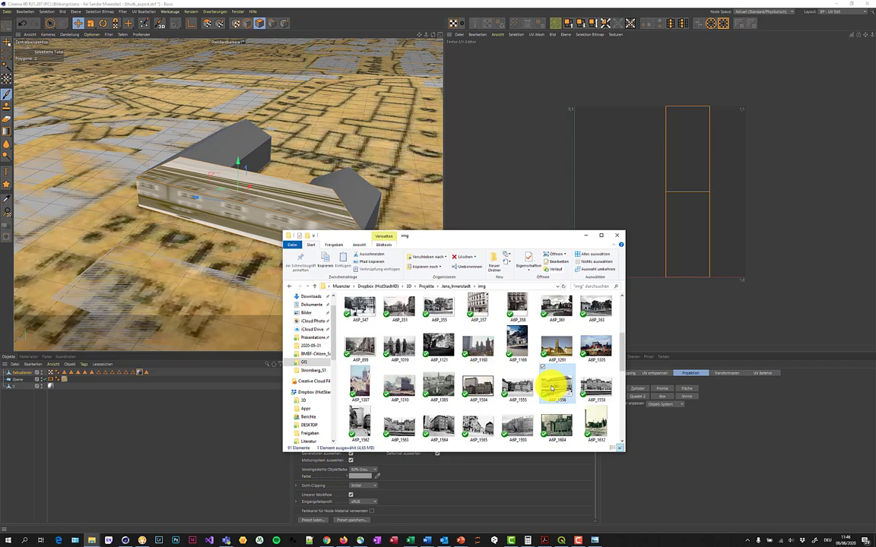
pyautogui.moveTo(554, 388); pyautogui.dragTo(691, 302)
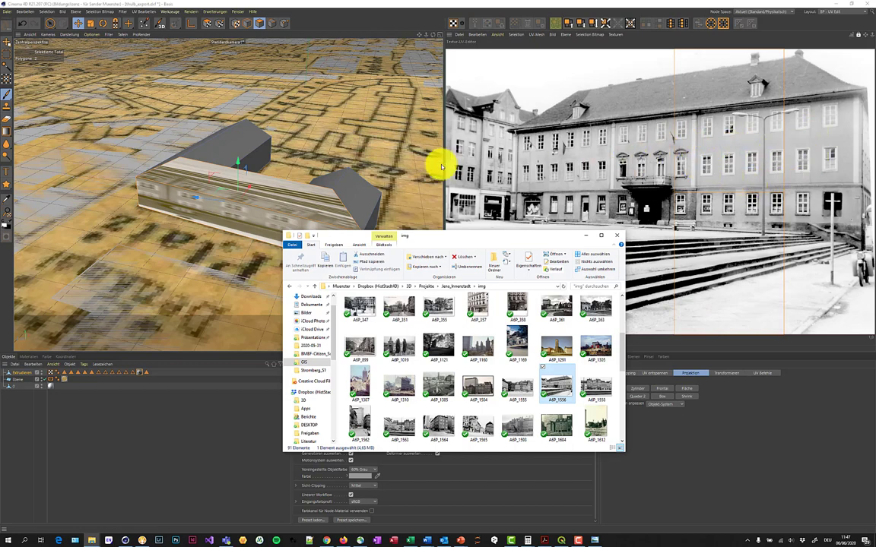
# Minimize the Explorer window, then zoom and orbit to a side-on view of the textured front wall
pyautogui.click(585, 235)
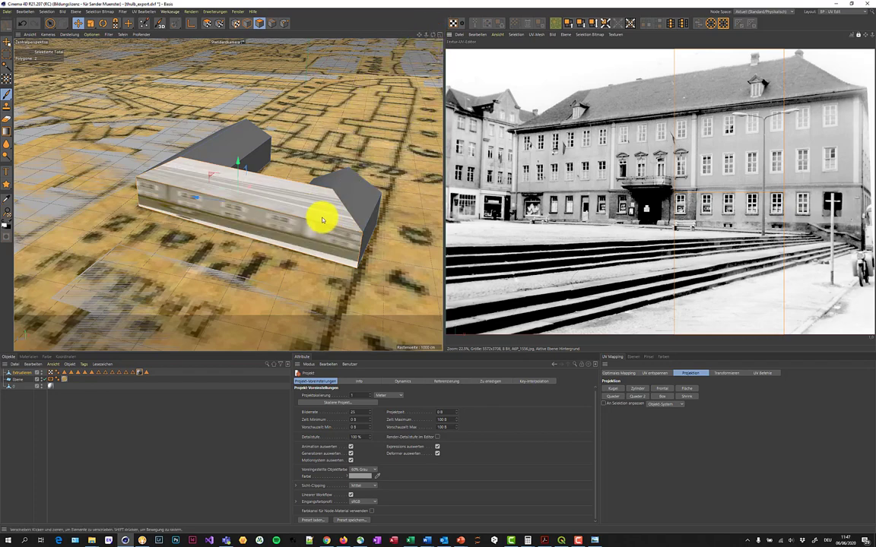
pyautogui.scroll(2, 322, 221)
pyautogui.scroll(1, 322, 220)
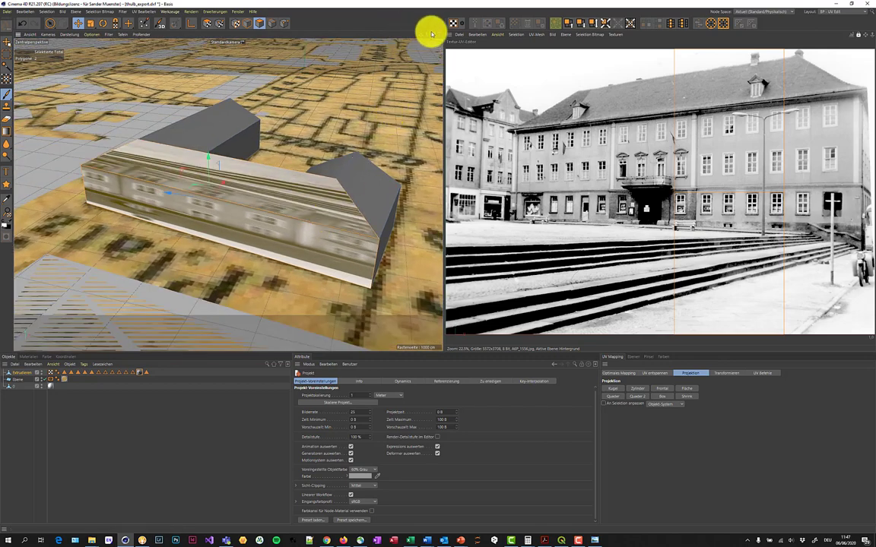
pyautogui.keyDown('alt'); pyautogui.moveTo(435, 264); pyautogui.dragTo(437, 268); pyautogui.keyUp('alt')
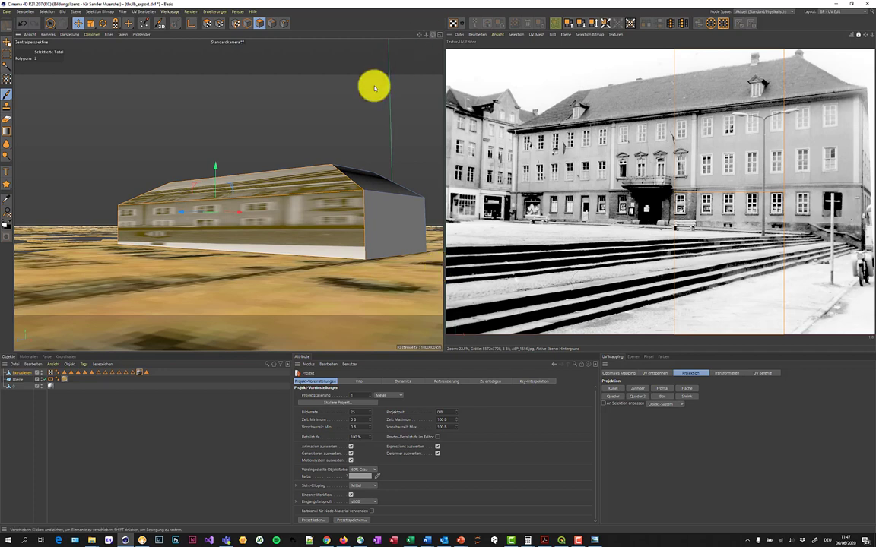
pyautogui.moveTo(371, 86)
pyautogui.keyDown('alt'); pyautogui.mouseDown()
pyautogui.moveTo(345, 236)
pyautogui.moveTo(399, 102)
pyautogui.moveTo(373, 133)
pyautogui.mouseUp(); pyautogui.keyUp('alt')
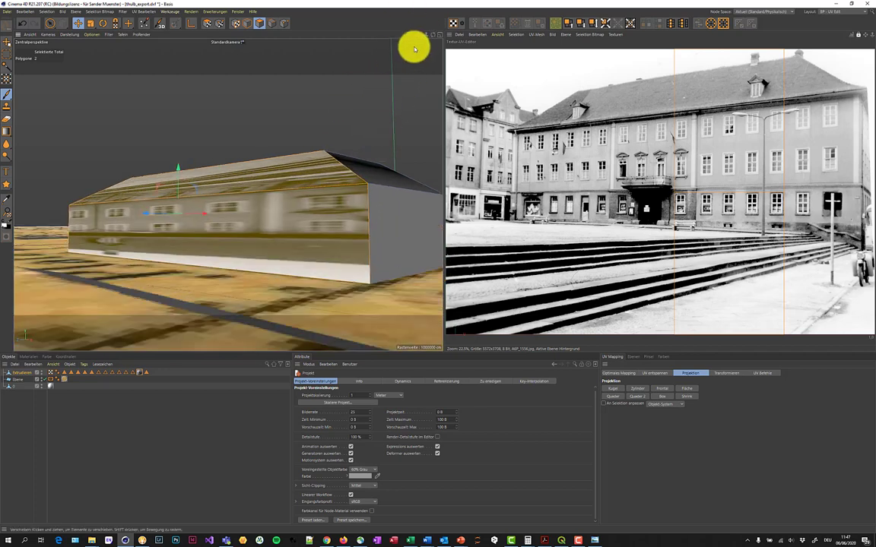
pyautogui.keyDown('alt'); pyautogui.moveTo(435, 264); pyautogui.dragTo(434, 264); pyautogui.keyUp('alt')
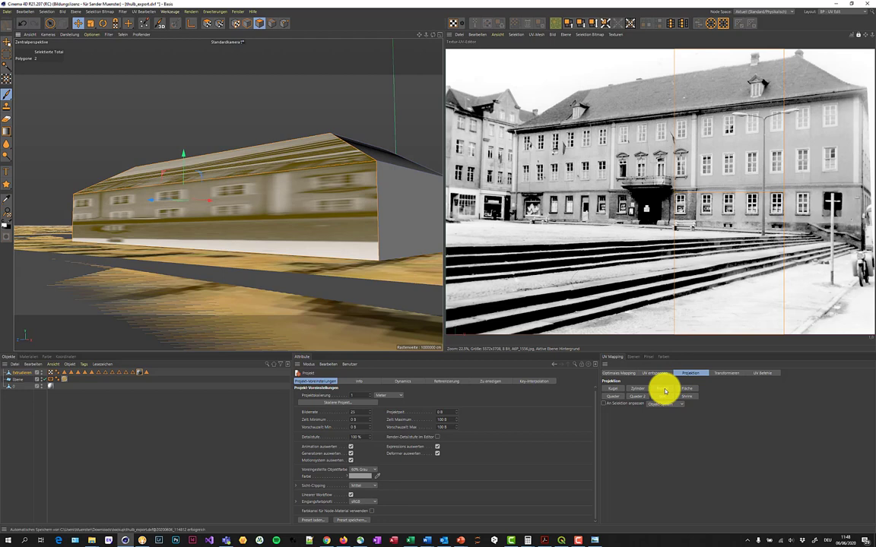
# Project the photo flat onto the front wall, then select the building's roof polygons instead
pyautogui.click(665, 391)
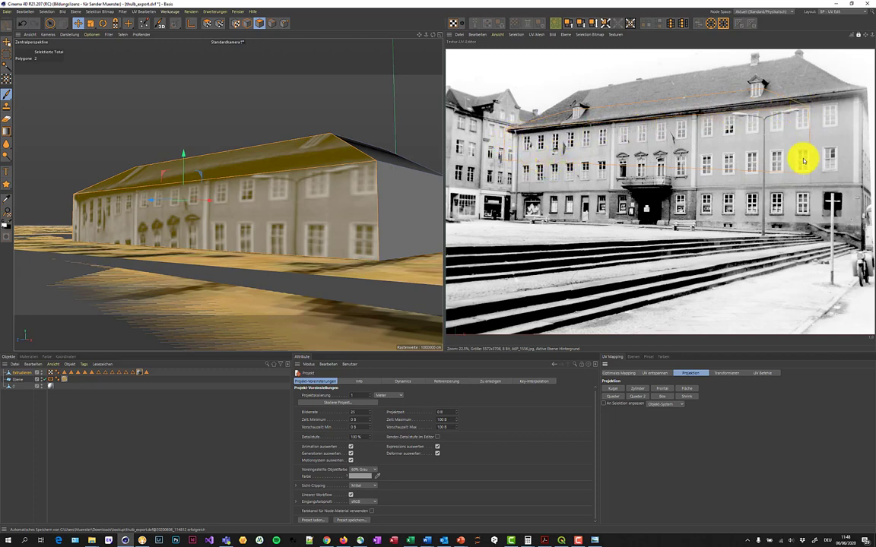
pyautogui.click(391, 190)
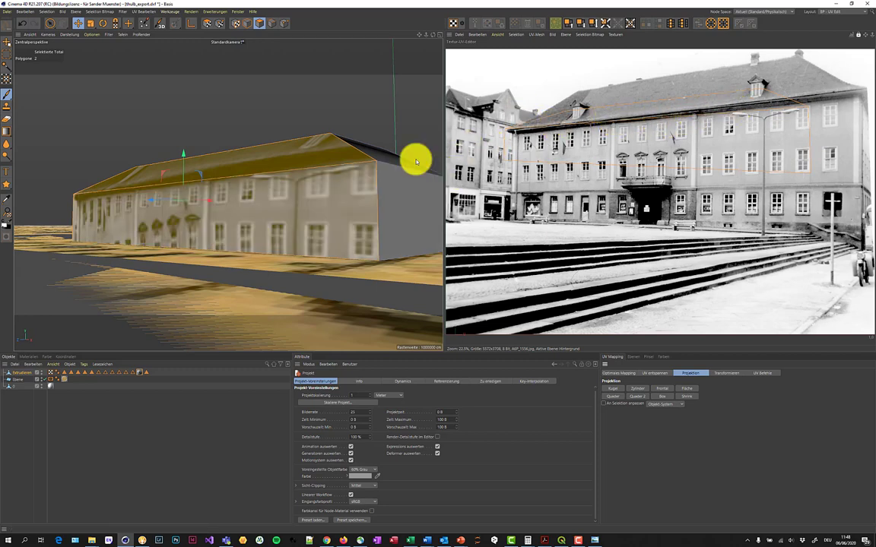
pyautogui.click(236, 168)
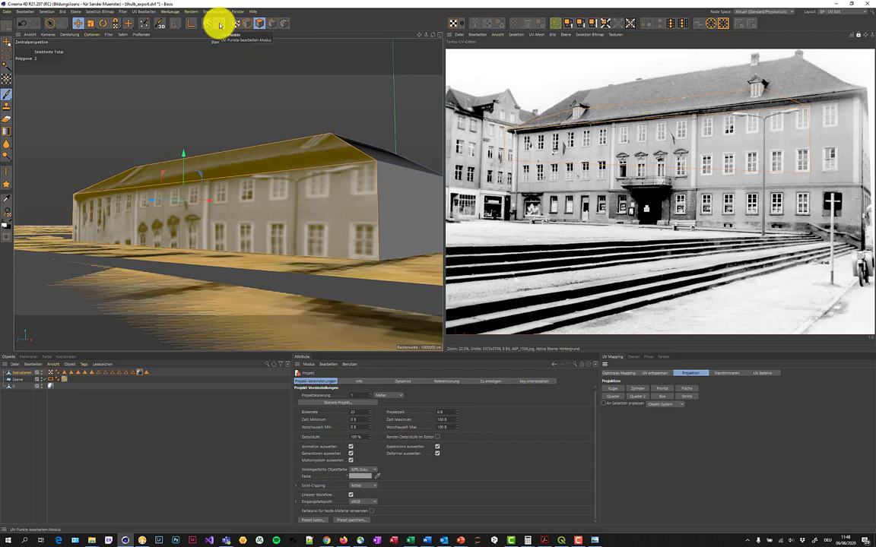
# In UV Points mode, drag the roof UV points onto the photo's eaves, ridge and left wing
pyautogui.click(219, 25)
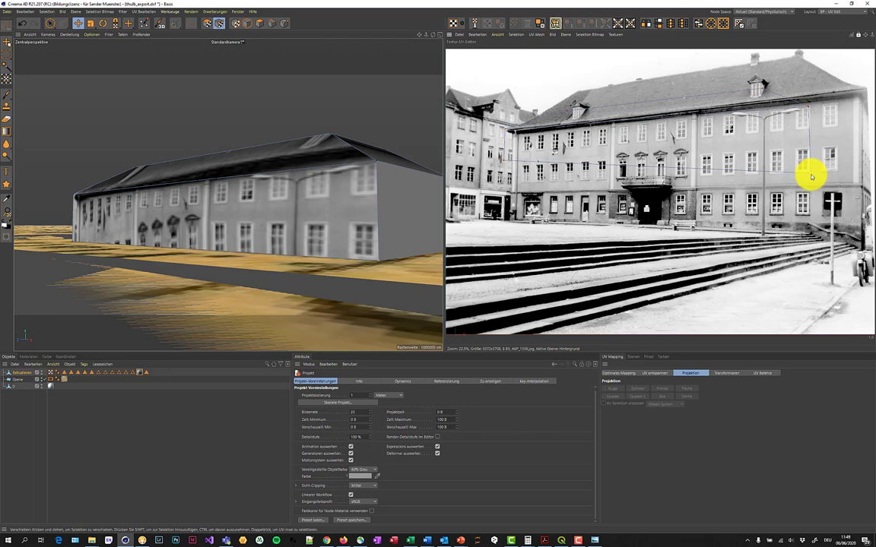
pyautogui.moveTo(812, 178); pyautogui.dragTo(862, 232)
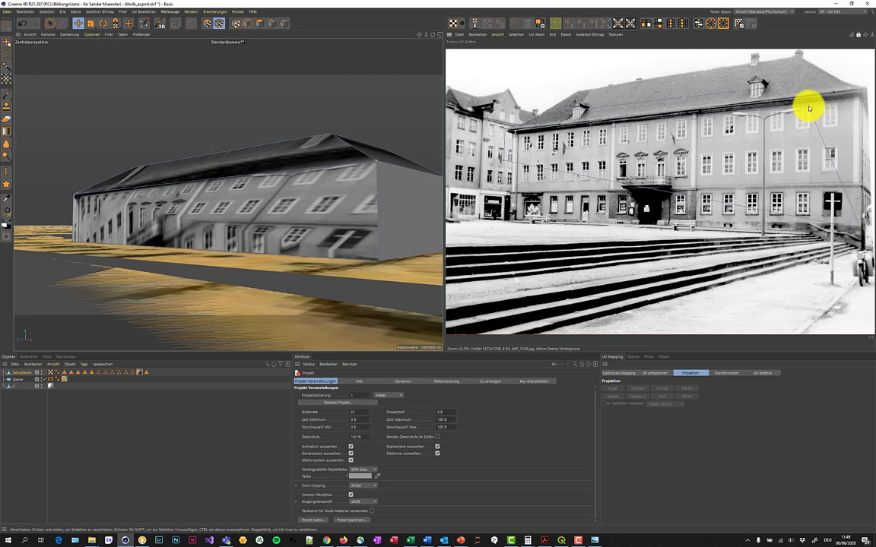
pyautogui.moveTo(809, 108); pyautogui.dragTo(860, 98)
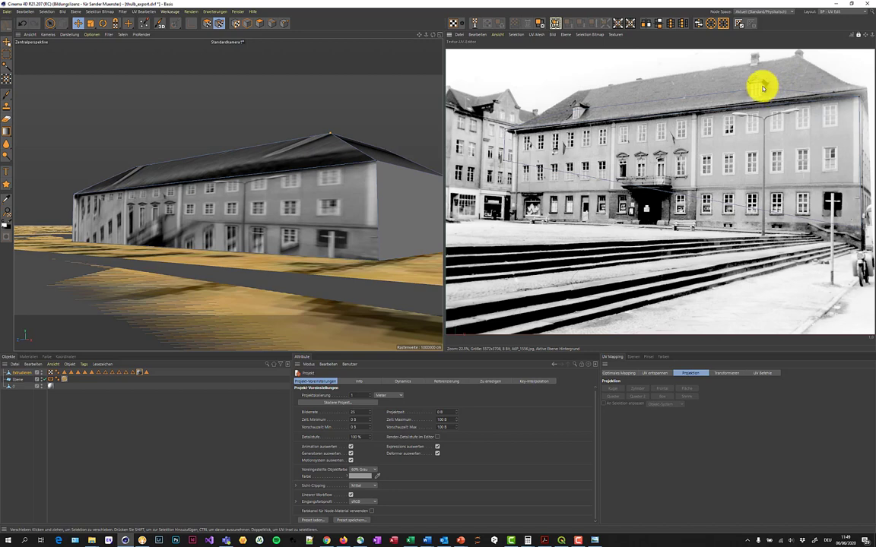
pyautogui.moveTo(763, 89); pyautogui.dragTo(797, 61)
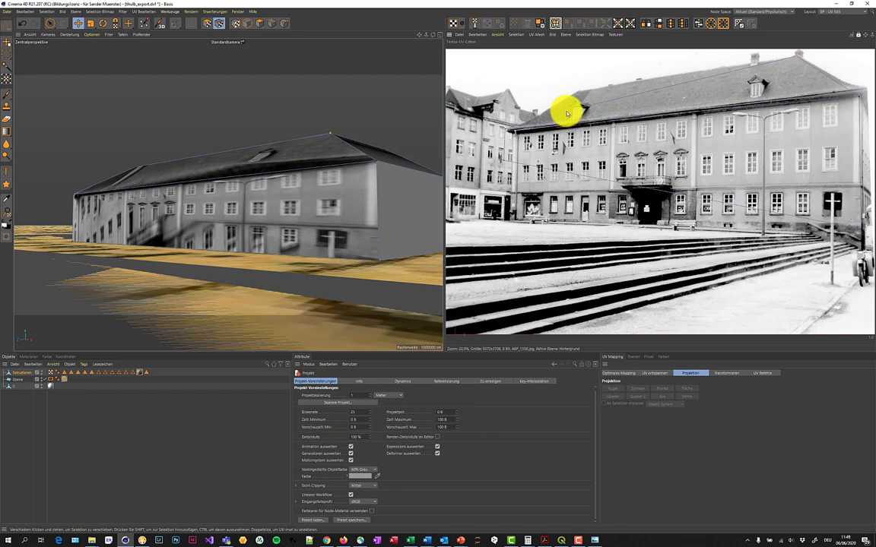
pyautogui.moveTo(568, 114); pyautogui.dragTo(571, 102)
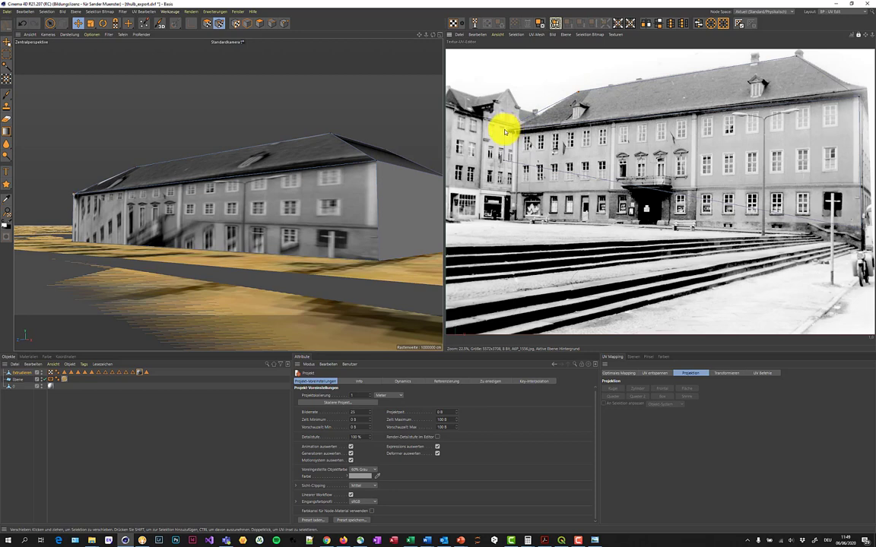
pyautogui.moveTo(504, 132)
pyautogui.mouseDown()
pyautogui.moveTo(512, 137)
pyautogui.moveTo(505, 161)
pyautogui.mouseUp()
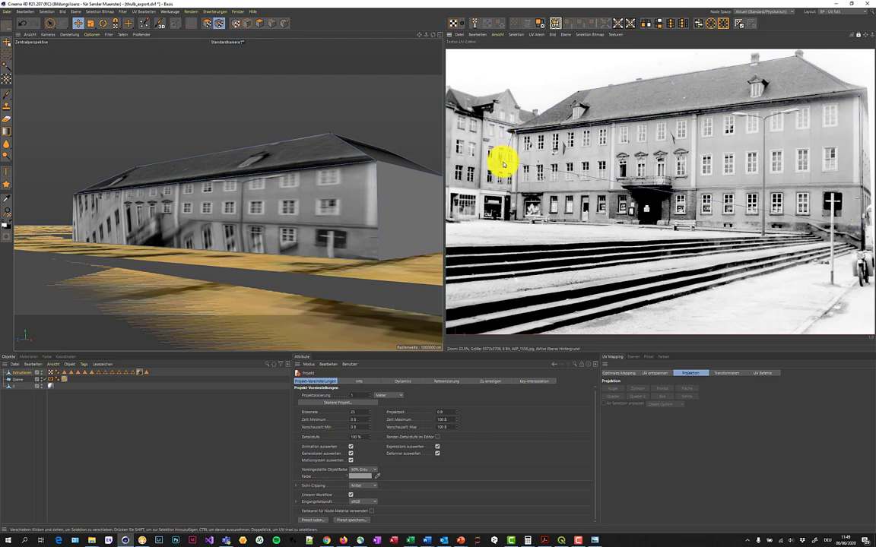
pyautogui.moveTo(503, 164); pyautogui.dragTo(507, 215)
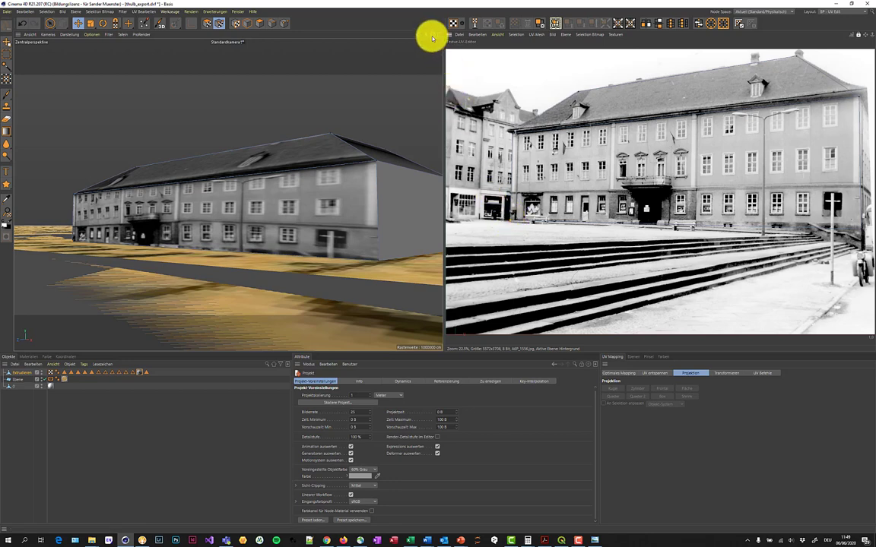
pyautogui.moveTo(432, 38); pyautogui.dragTo(434, 262)
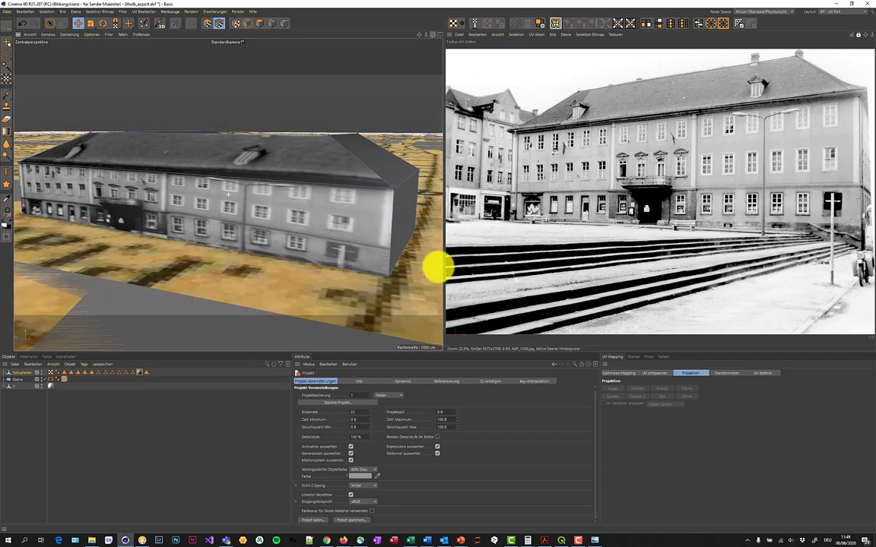
pyautogui.moveTo(420, 34); pyautogui.dragTo(436, 264)
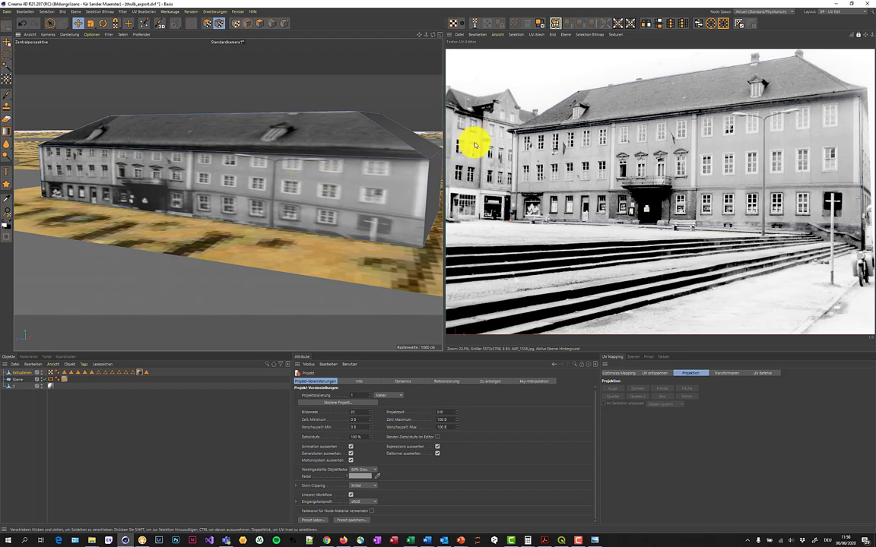
# Return to the Standard layout, name the building Gebaeude_Eichplatz and enable Points mode
pyautogui.click(824, 12)
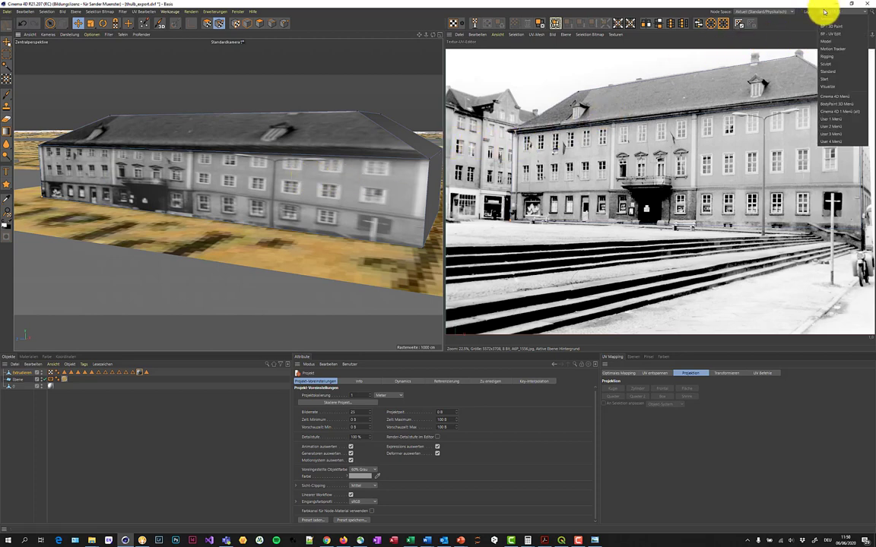
pyautogui.click(829, 73)
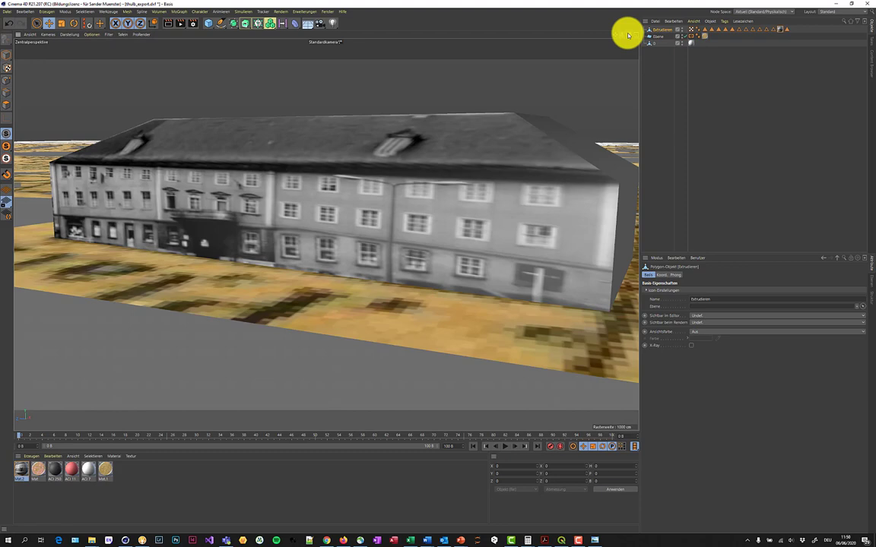
pyautogui.keyDown('alt'); pyautogui.moveTo(438, 263); pyautogui.dragTo(438, 266); pyautogui.keyUp('alt')
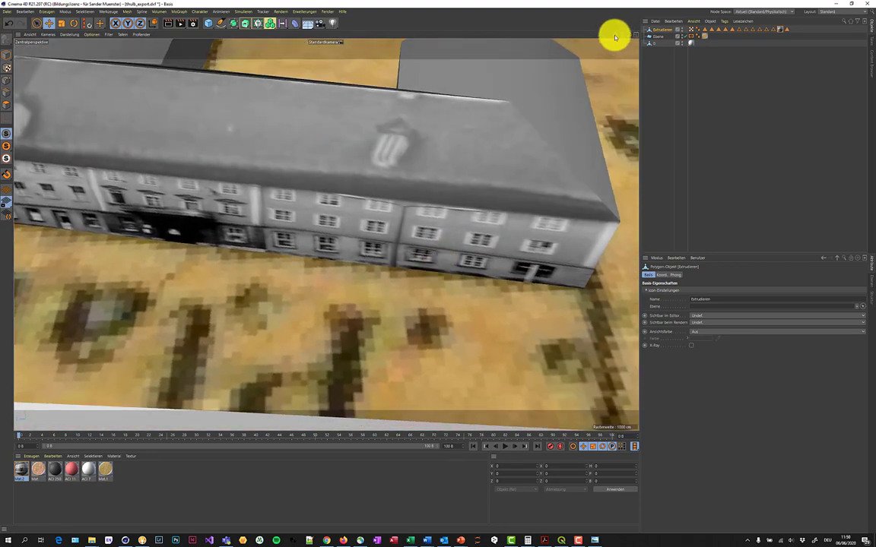
pyautogui.keyDown('alt'); pyautogui.moveTo(438, 264); pyautogui.dragTo(544, 75); pyautogui.keyUp('alt')
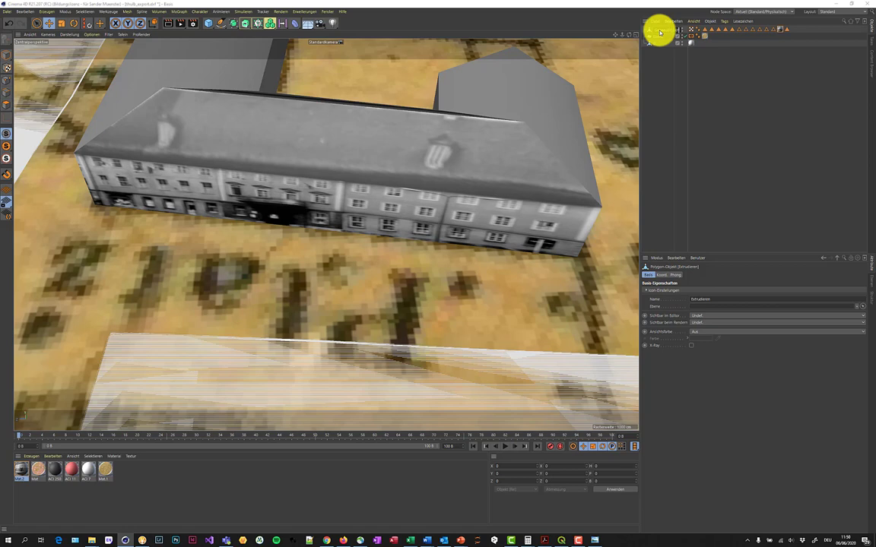
pyautogui.click(660, 32)
pyautogui.write('Gebaeude_Eckplatz')
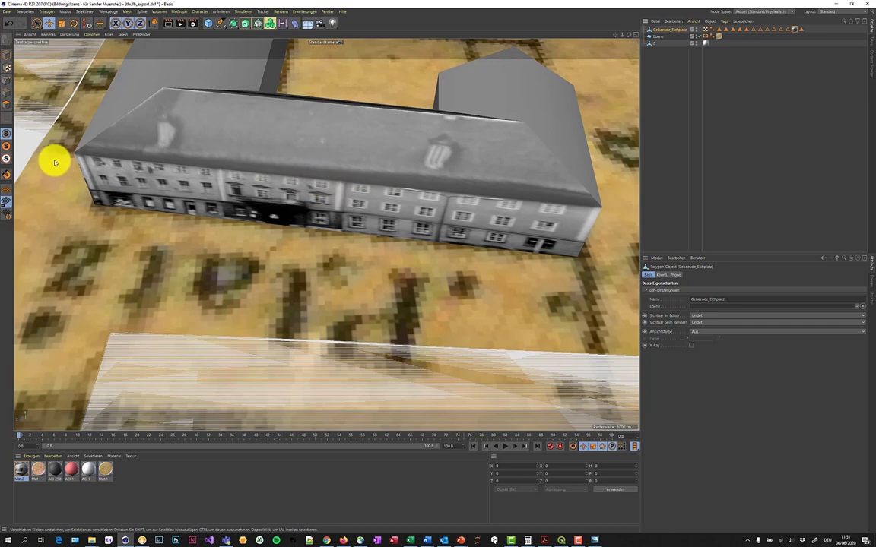
pyautogui.click(8, 83)
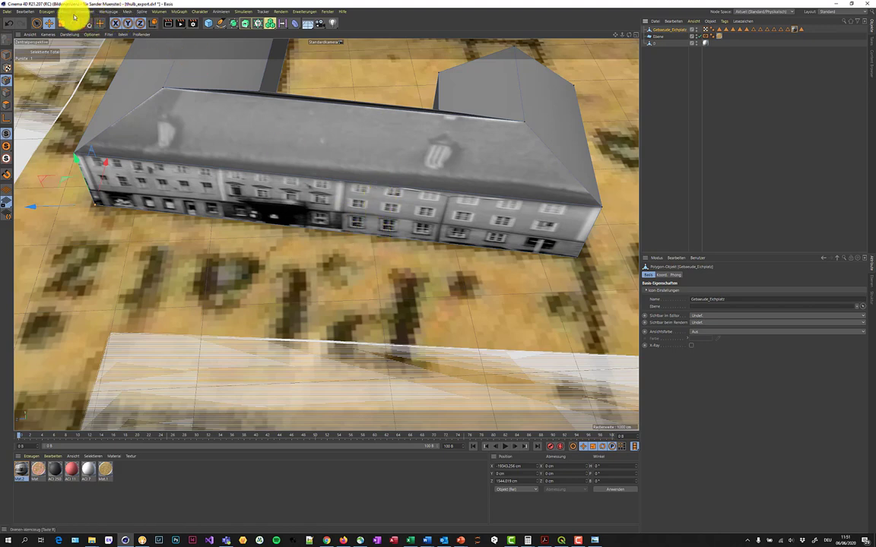
# Place a first vertical loop cut across the building's facade at 40% offset
pyautogui.click(127, 11)
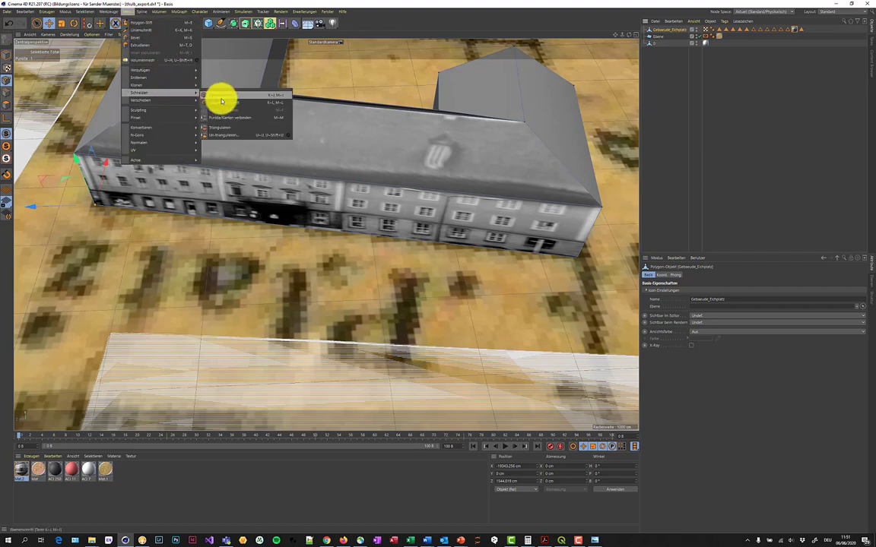
pyautogui.moveTo(140, 93)
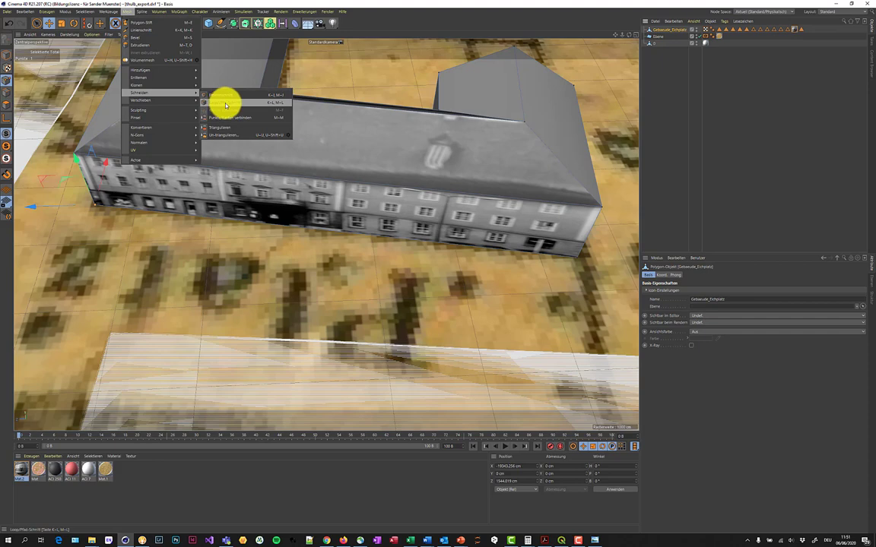
pyautogui.click(225, 105)
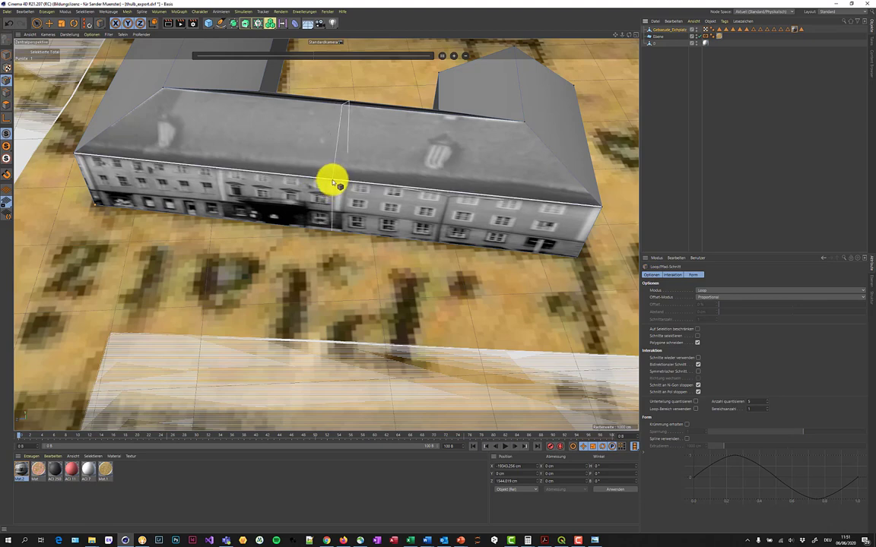
pyautogui.click(332, 182)
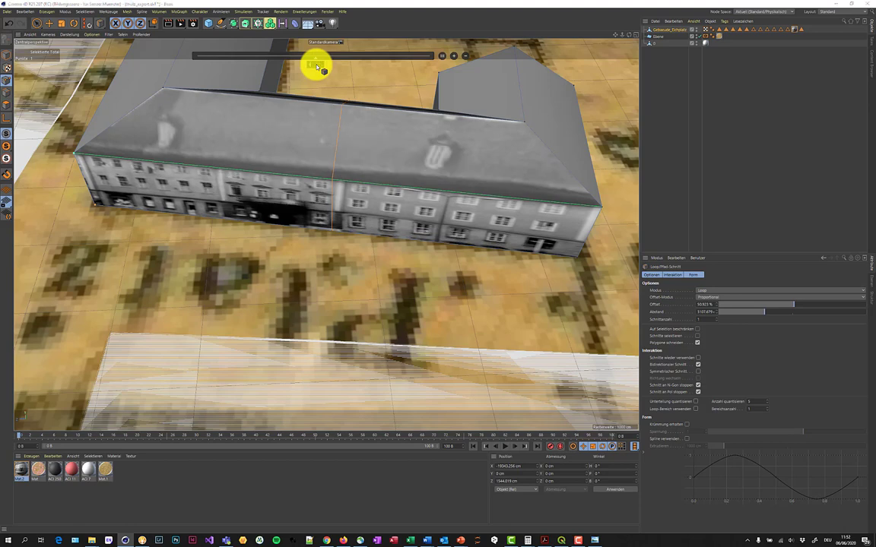
pyautogui.moveTo(318, 67); pyautogui.dragTo(290, 57)
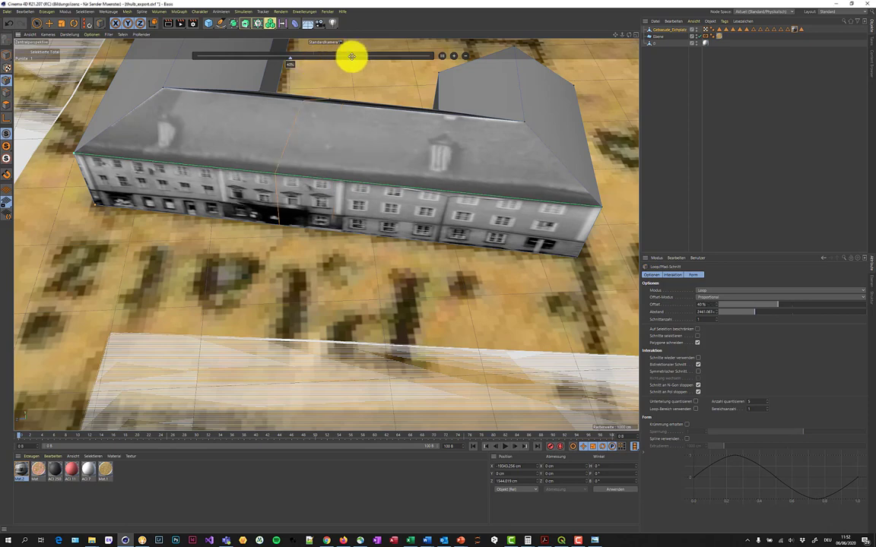
# Add a second loop cut, adjust its offset back to 40% and commit the cuts
pyautogui.click(454, 56)
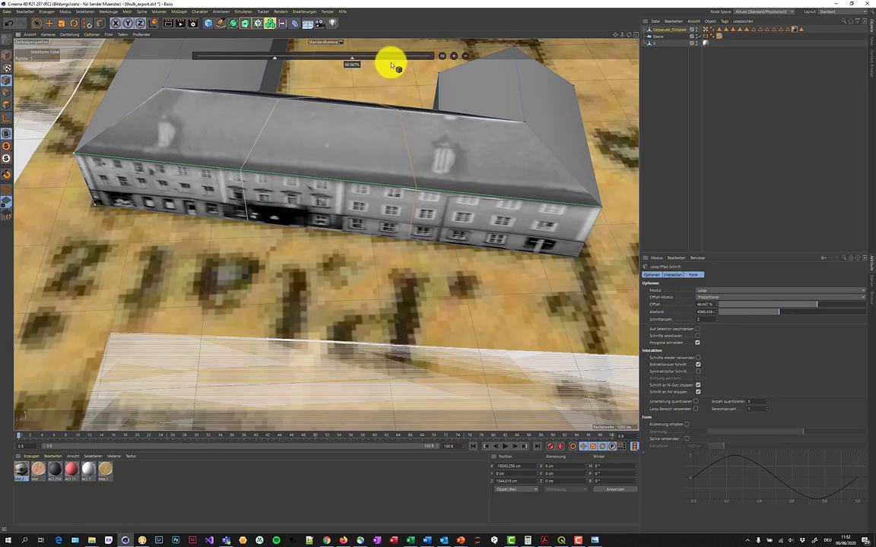
pyautogui.moveTo(351, 68); pyautogui.dragTo(347, 64)
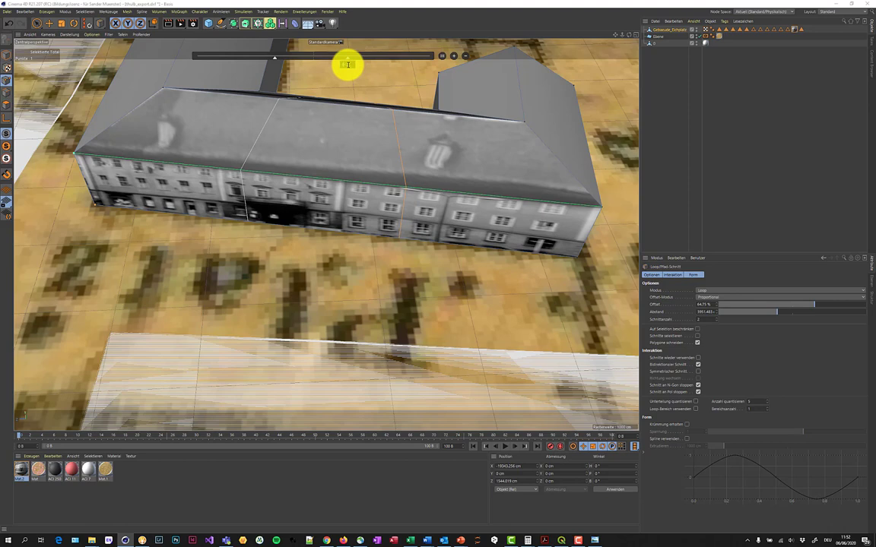
pyautogui.write('60')
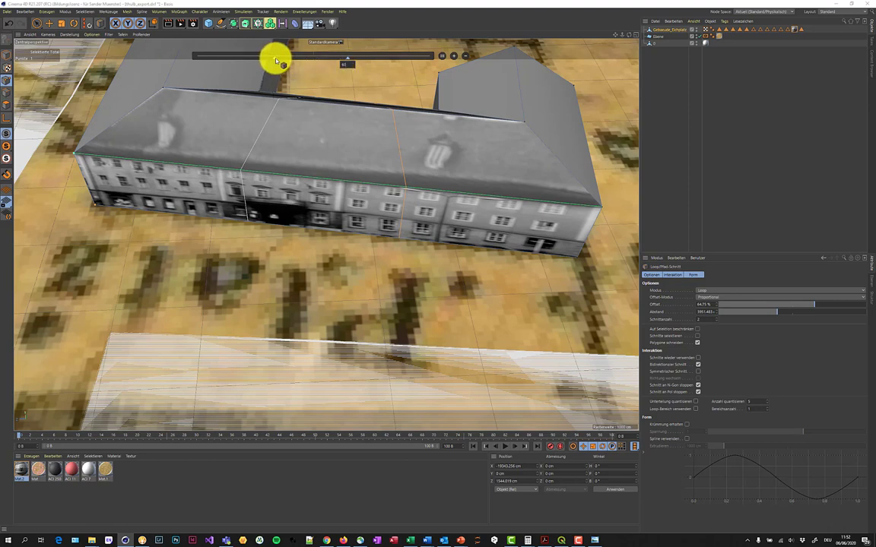
pyautogui.press('Return')
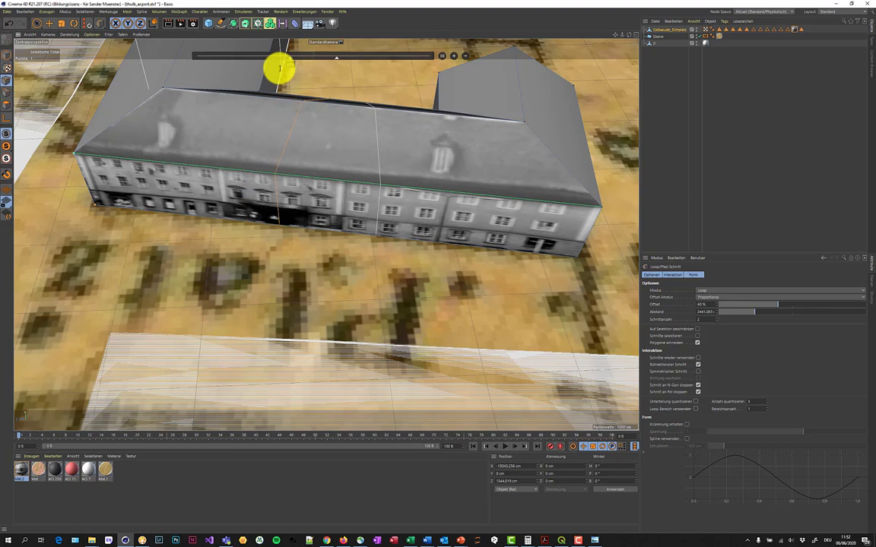
pyautogui.moveTo(279, 69); pyautogui.dragTo(356, 212)
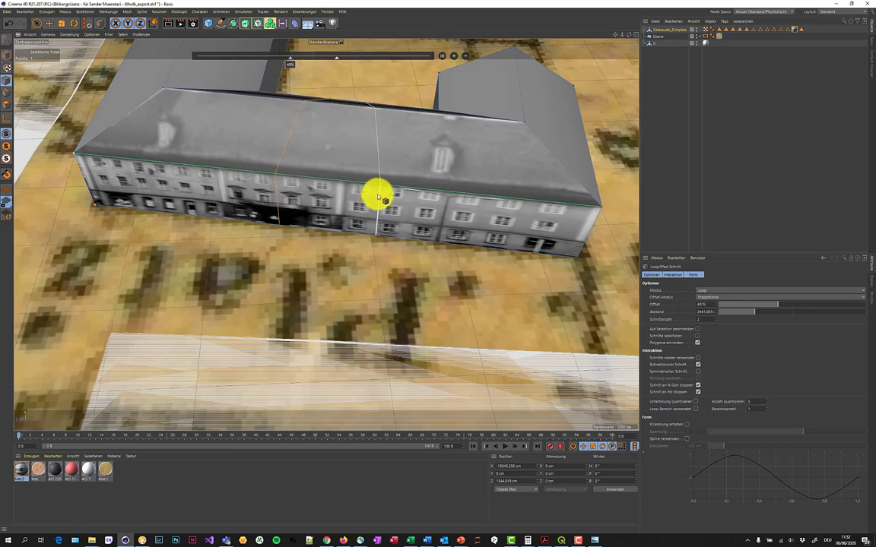
pyautogui.click(383, 198)
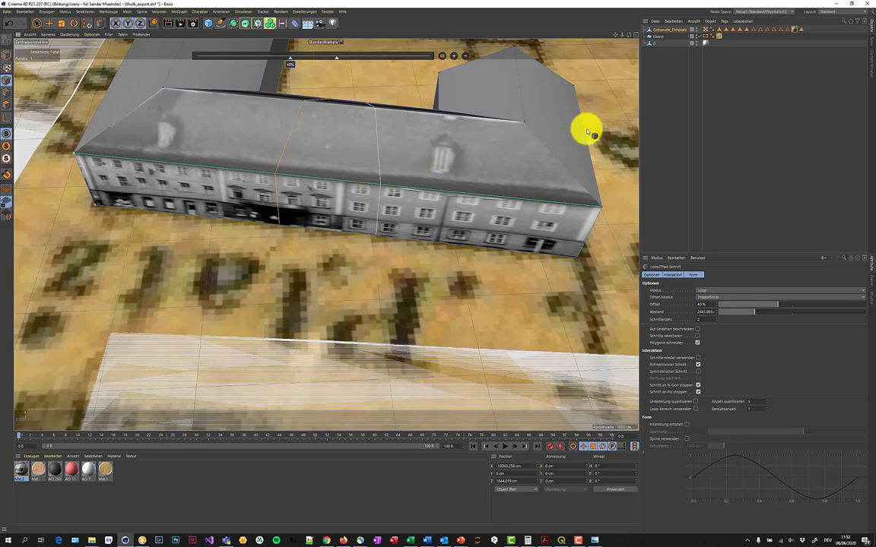
pyautogui.click(831, 12)
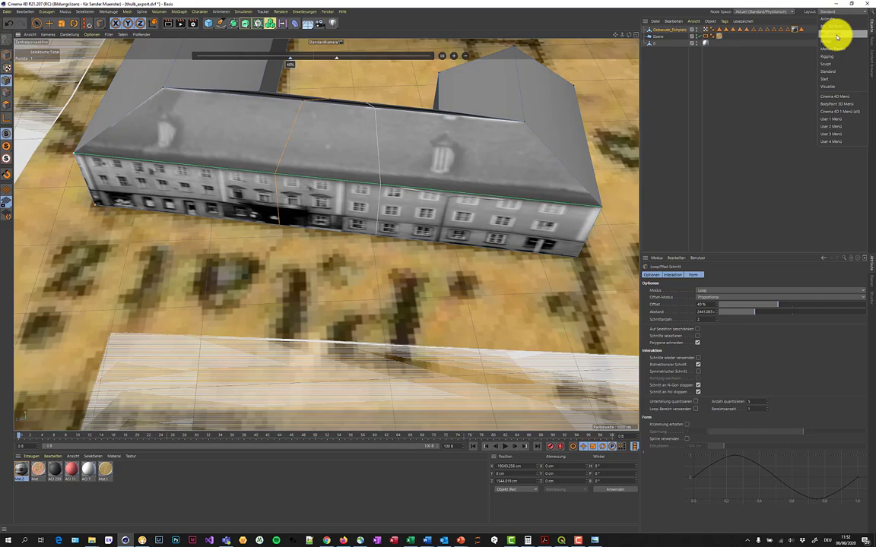
# Switch to the BP – UV Edit layout and pick ASP_1556.jpg from the Texturen menu
pyautogui.click(837, 36)
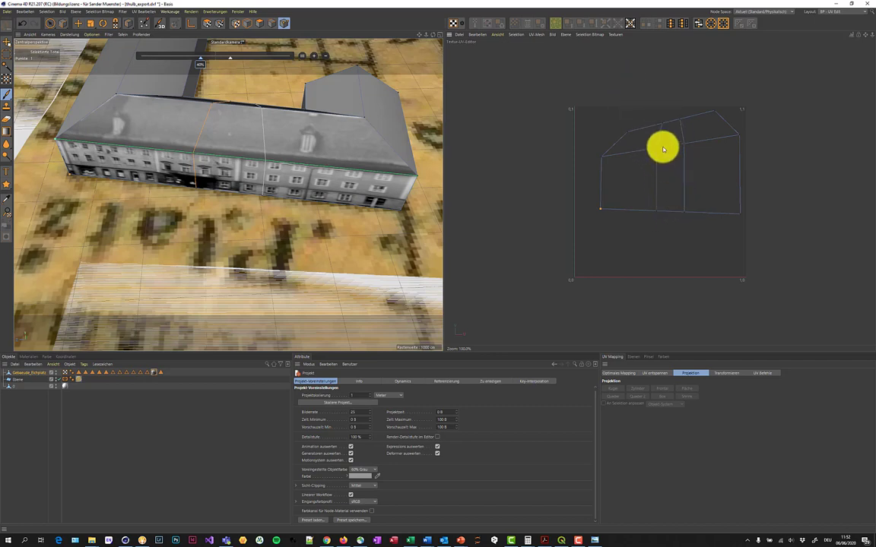
pyautogui.click(617, 34)
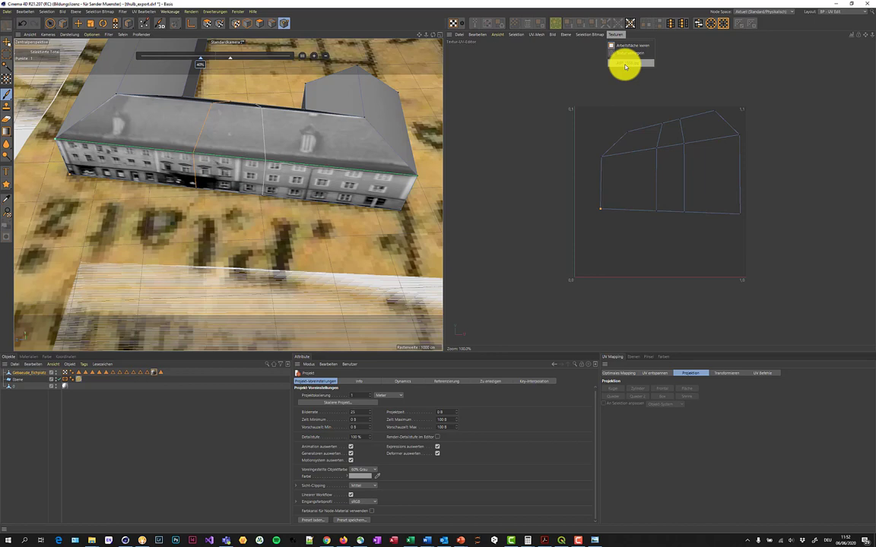
pyautogui.click(625, 66)
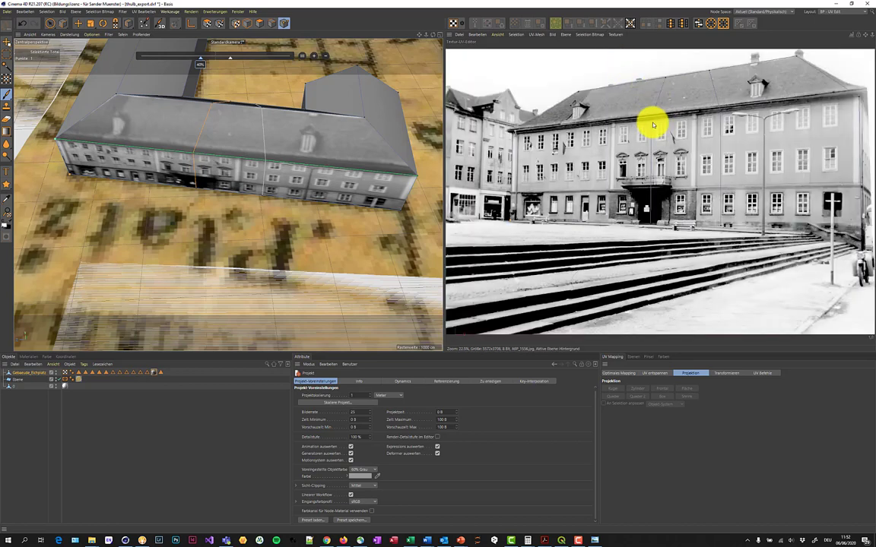
# In UV Points mode, Live-Select the cut line's UV points from the roof down to the door
pyautogui.click(219, 24)
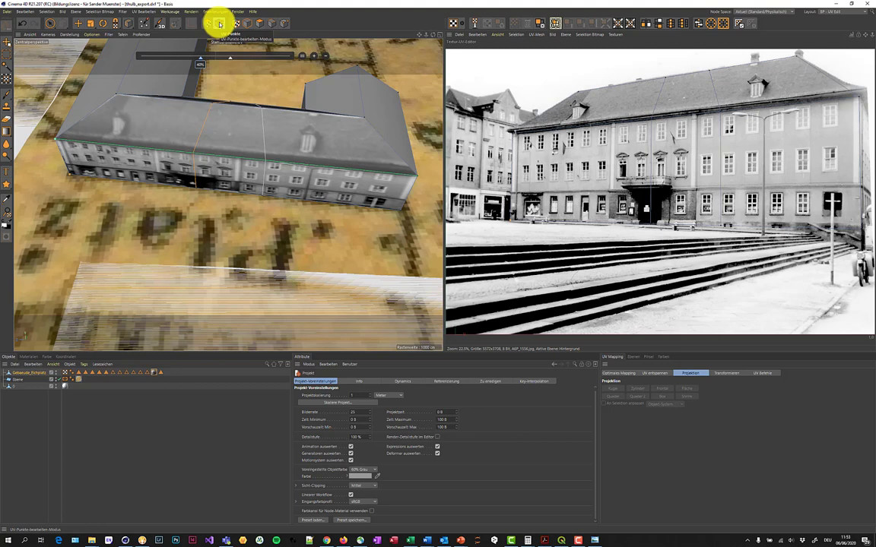
pyautogui.click(220, 24)
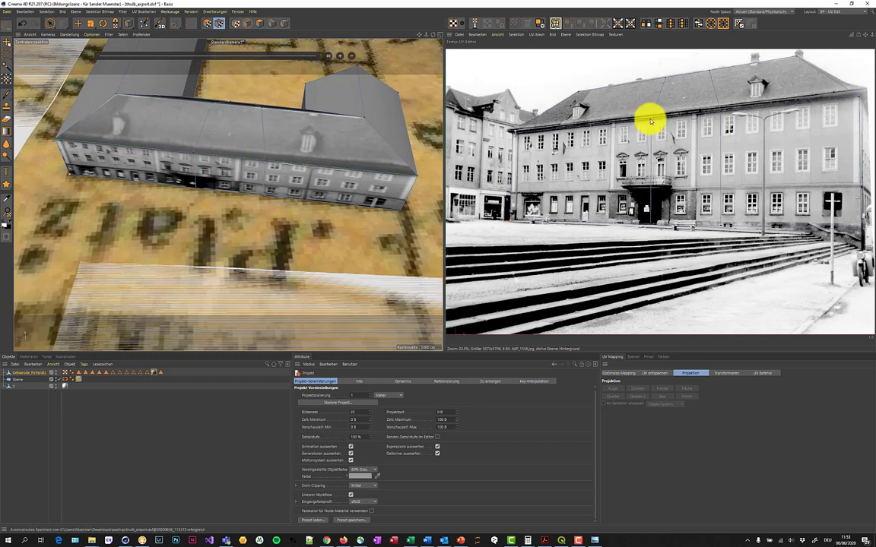
pyautogui.click(48, 27)
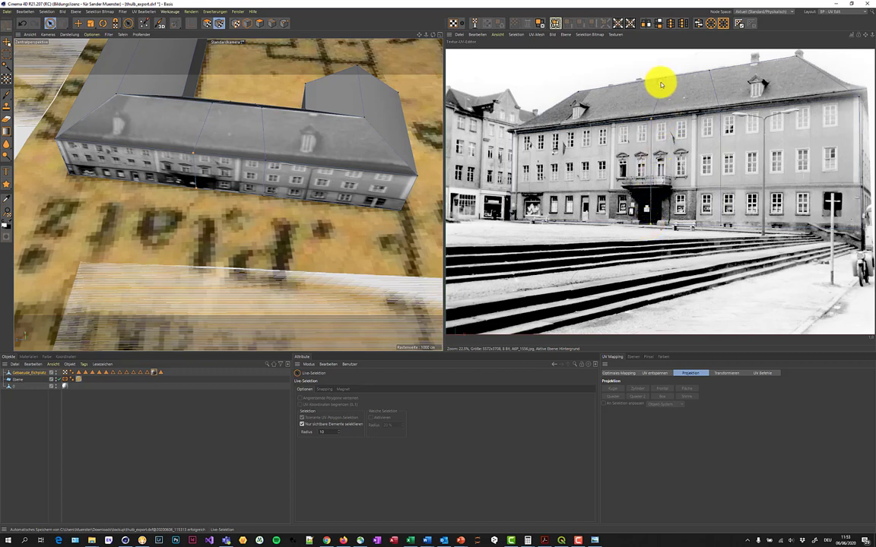
pyautogui.moveTo(667, 78); pyautogui.dragTo(648, 216)
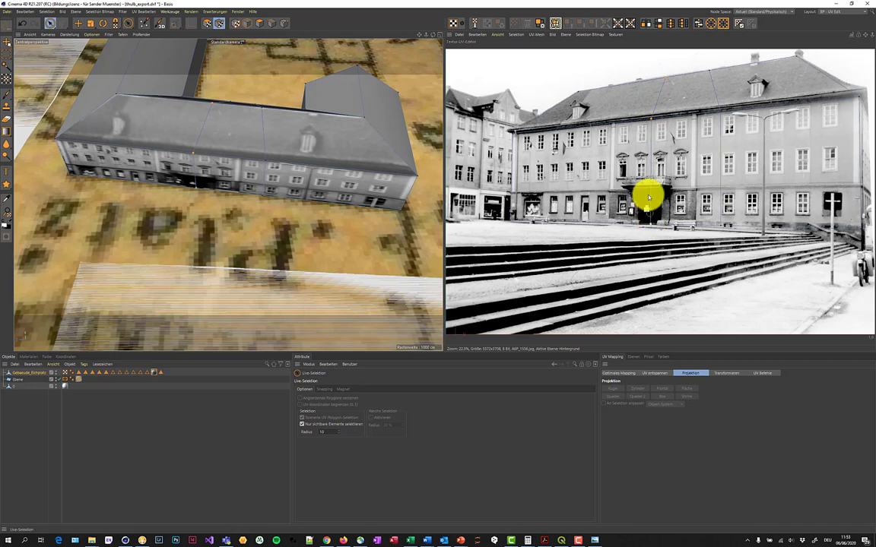
# Drag the selected UV points left, then down over the photo, so the facade windows land on the front wall
pyautogui.click(78, 23)
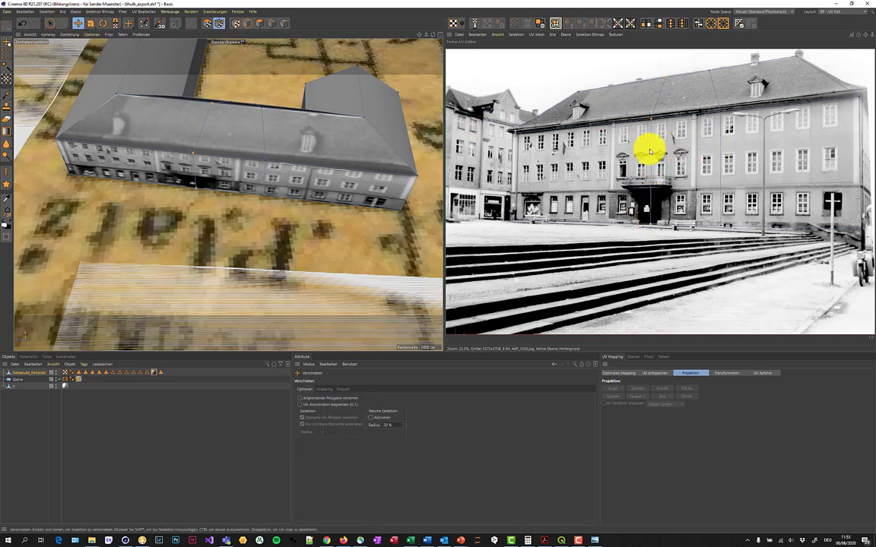
pyautogui.moveTo(651, 150); pyautogui.dragTo(613, 153)
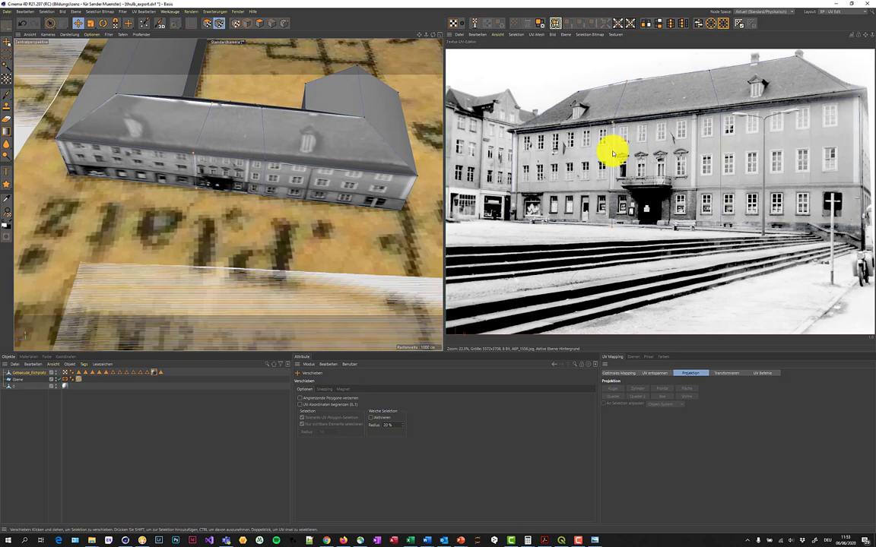
pyautogui.moveTo(614, 153)
pyautogui.mouseDown()
pyautogui.moveTo(643, 75)
pyautogui.moveTo(617, 157)
pyautogui.moveTo(617, 148)
pyautogui.moveTo(613, 234)
pyautogui.mouseUp()
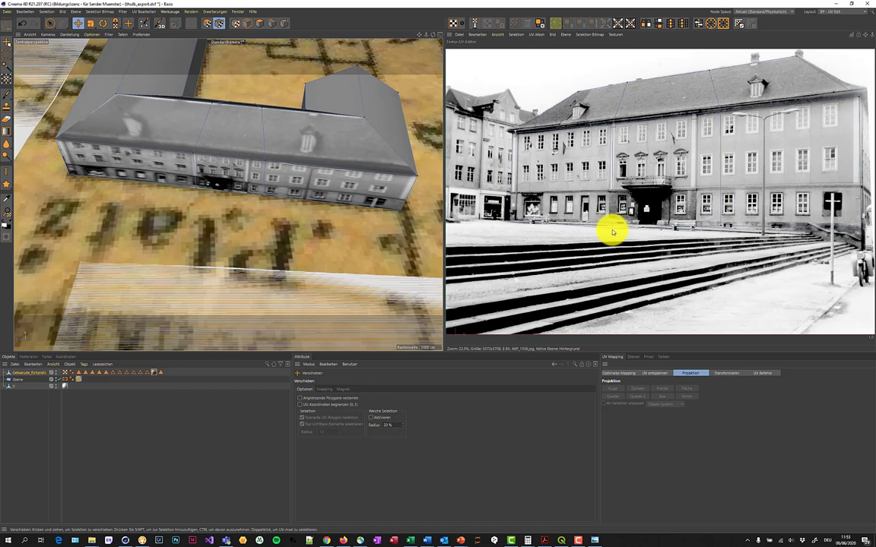
pyautogui.click(50, 24)
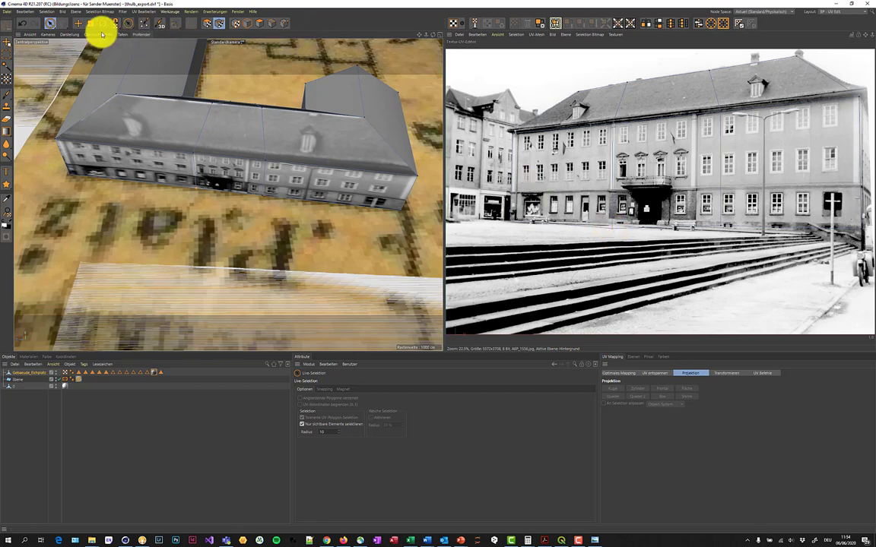
pyautogui.click(77, 24)
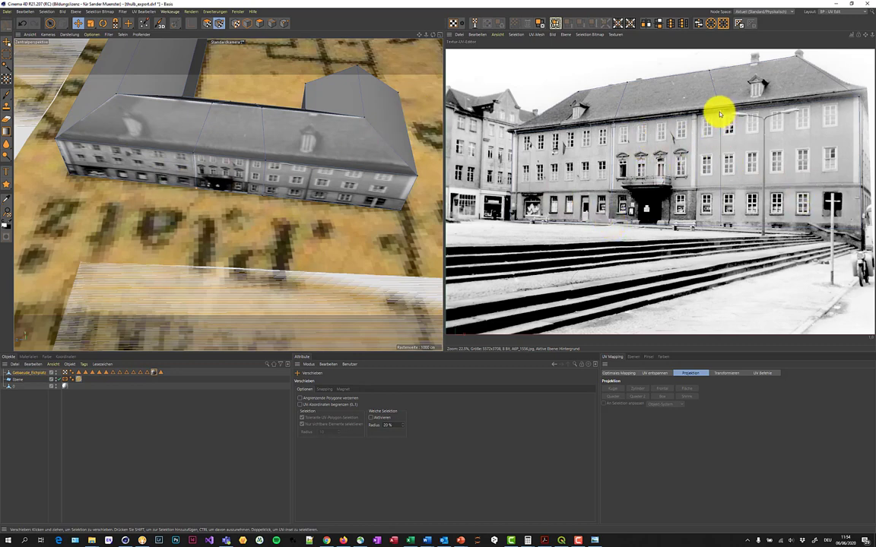
pyautogui.click(48, 23)
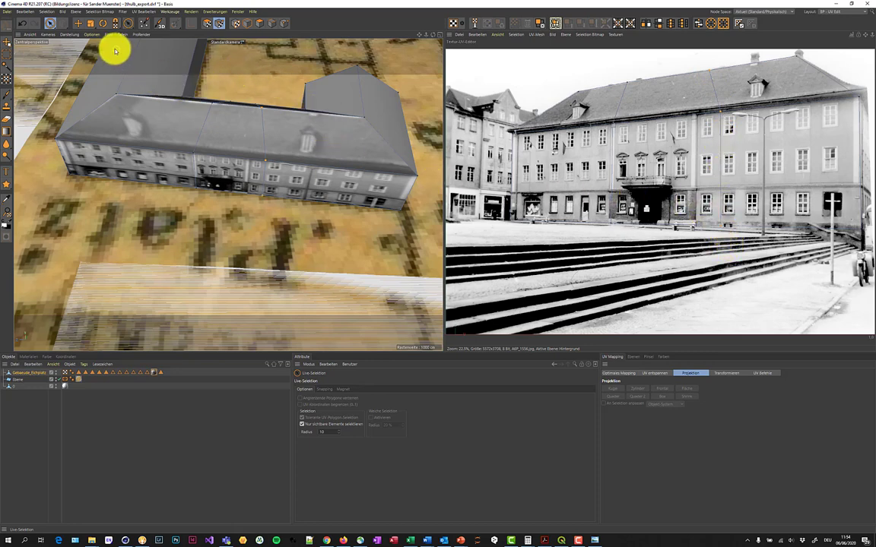
# Drag another set of UV points left so the window rows and central doorway line up
pyautogui.click(76, 24)
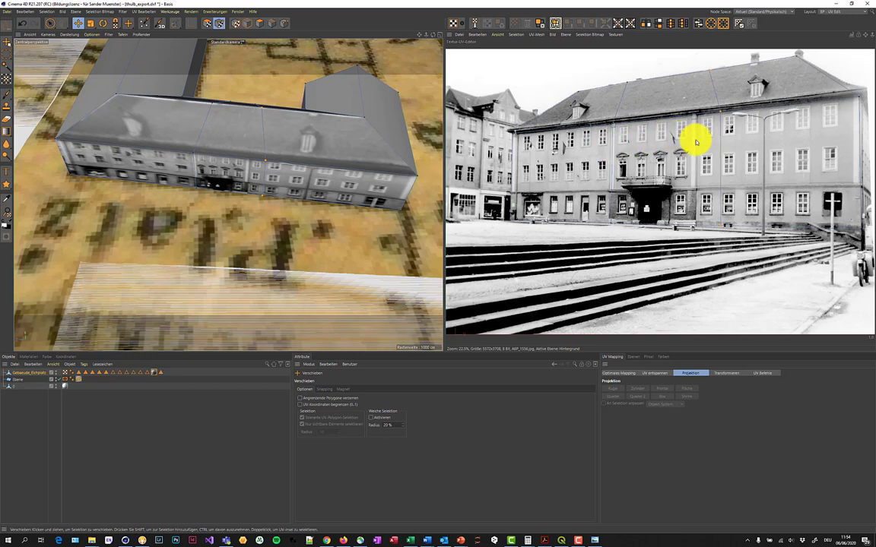
pyautogui.moveTo(720, 157); pyautogui.dragTo(695, 160)
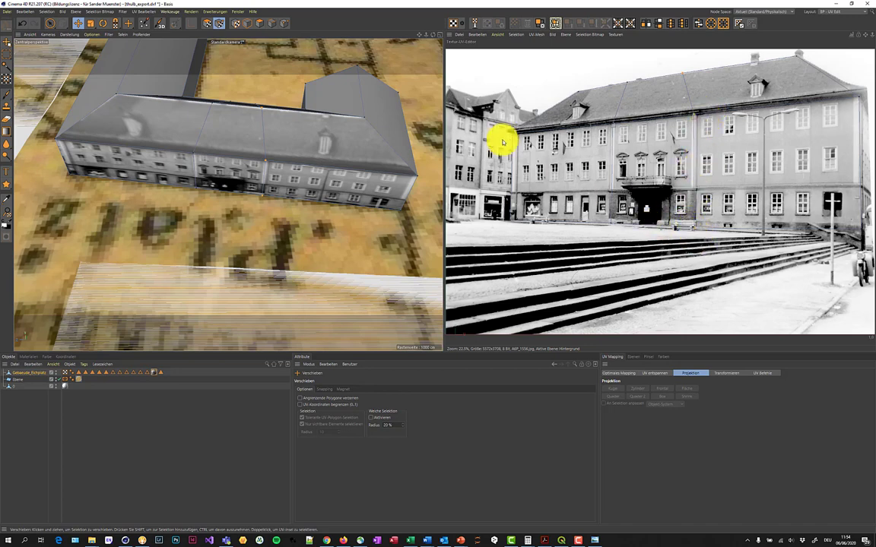
pyautogui.click(51, 25)
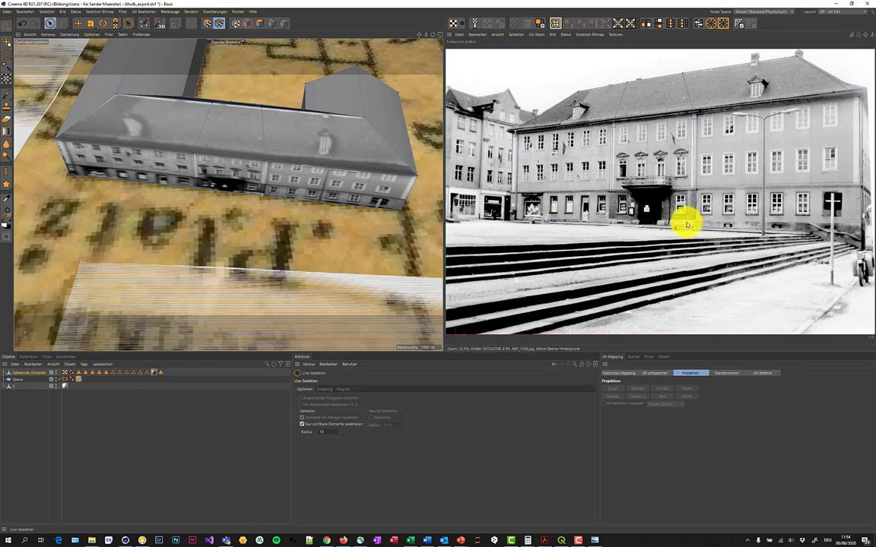
pyautogui.click(77, 23)
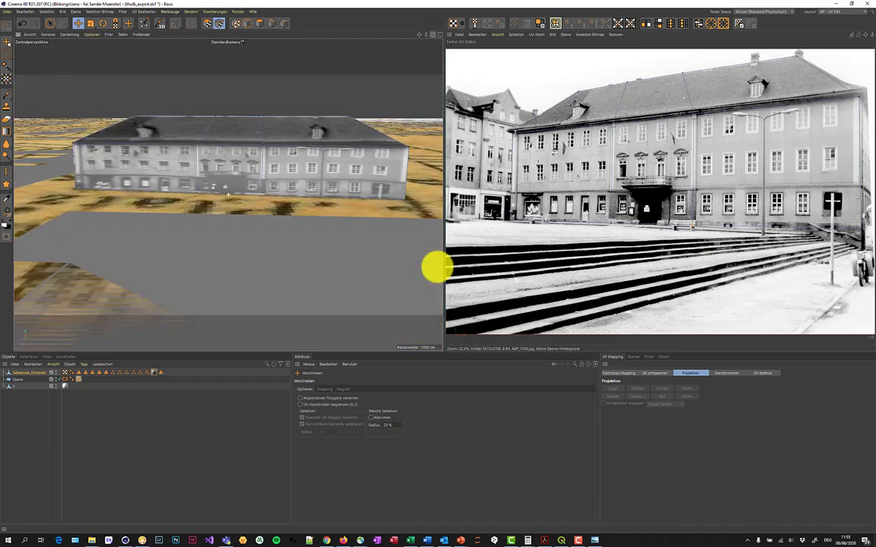
# Nudge the facade texture along the building front so the window rows run continuously across all three segments
pyautogui.moveTo(139, 173); pyautogui.dragTo(200, 188)
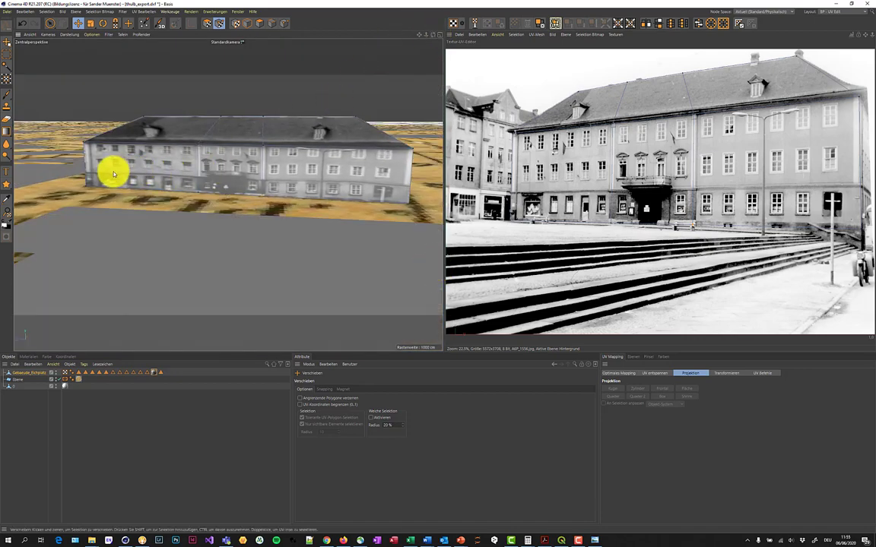